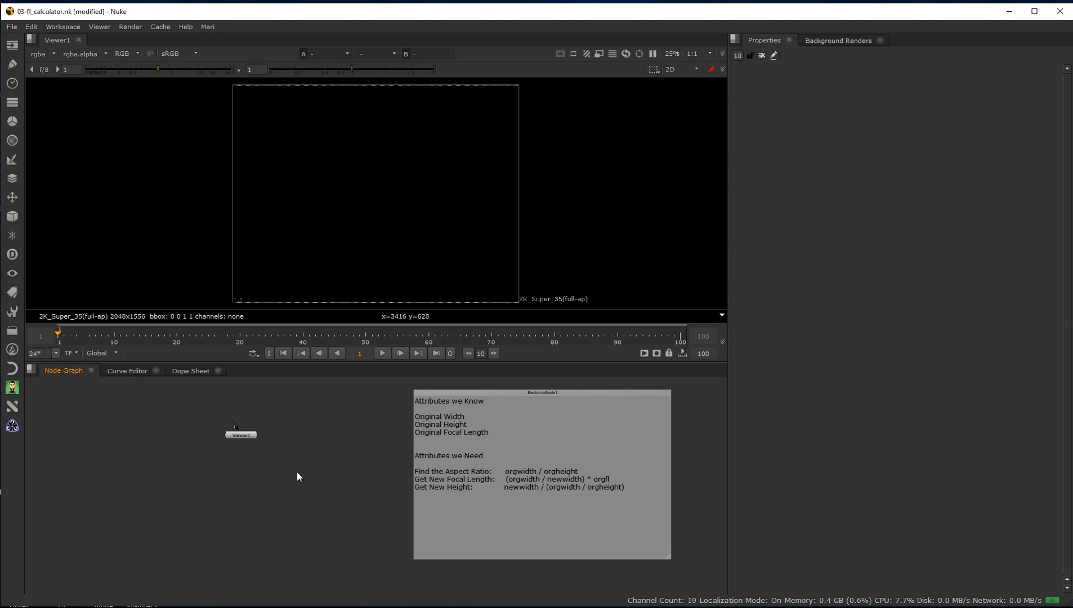
# Add a NoOp node to the node graph and place it between the Viewer node and the backdrop.
pyautogui.press('Tab')
pyautogui.write('noop')
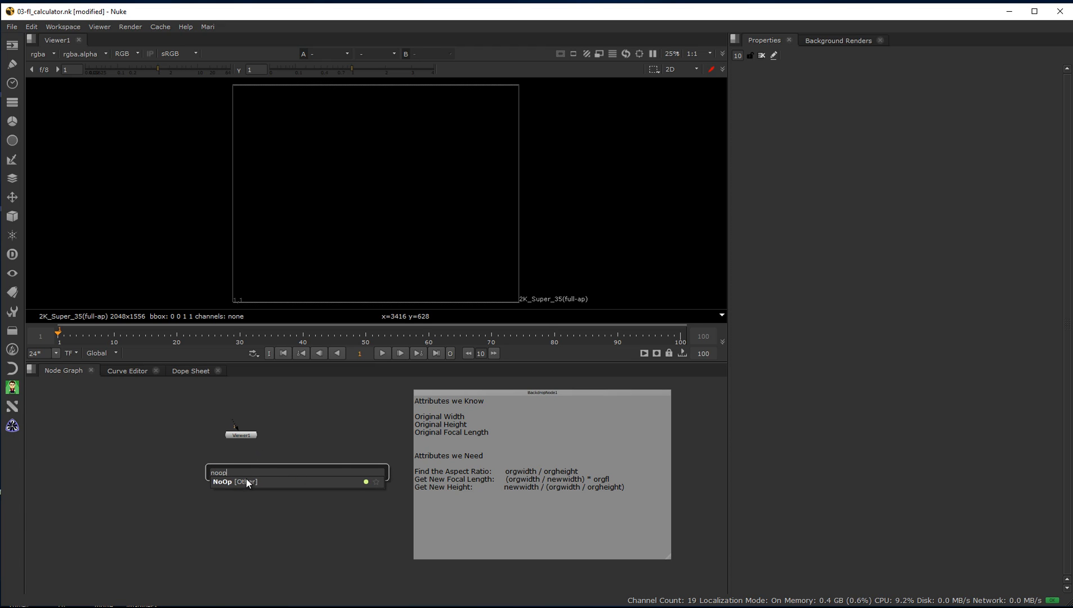
pyautogui.click(223, 481)
pyautogui.moveTo(283, 473); pyautogui.dragTo(297, 464)
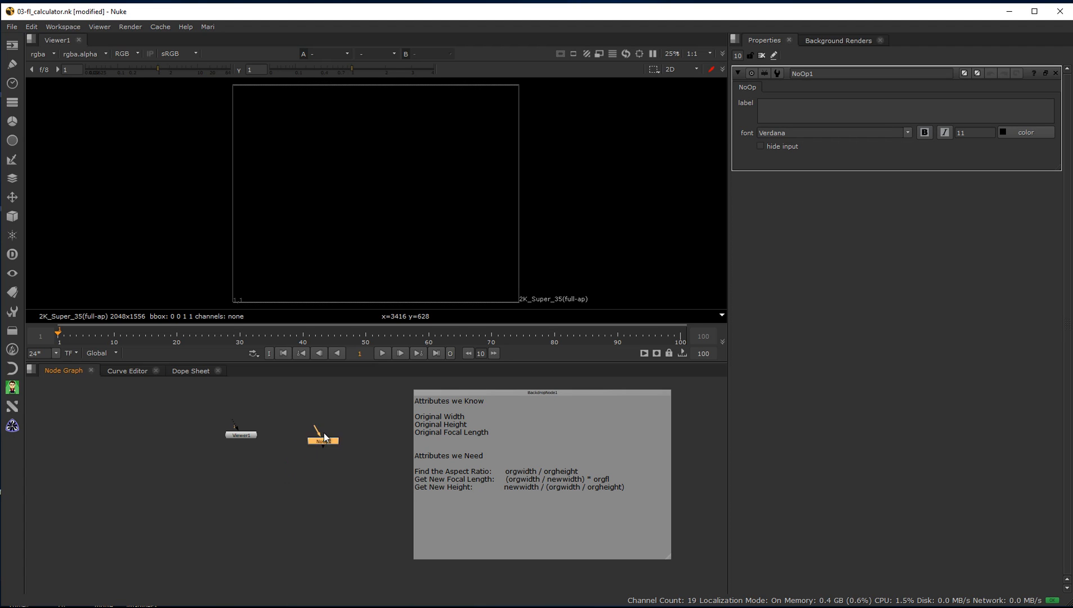
pyautogui.moveTo(244, 434); pyautogui.dragTo(230, 435)
pyautogui.click(333, 434)
# Rename the NoOp node as Tool.
pyautogui.doubleClick(832, 72)
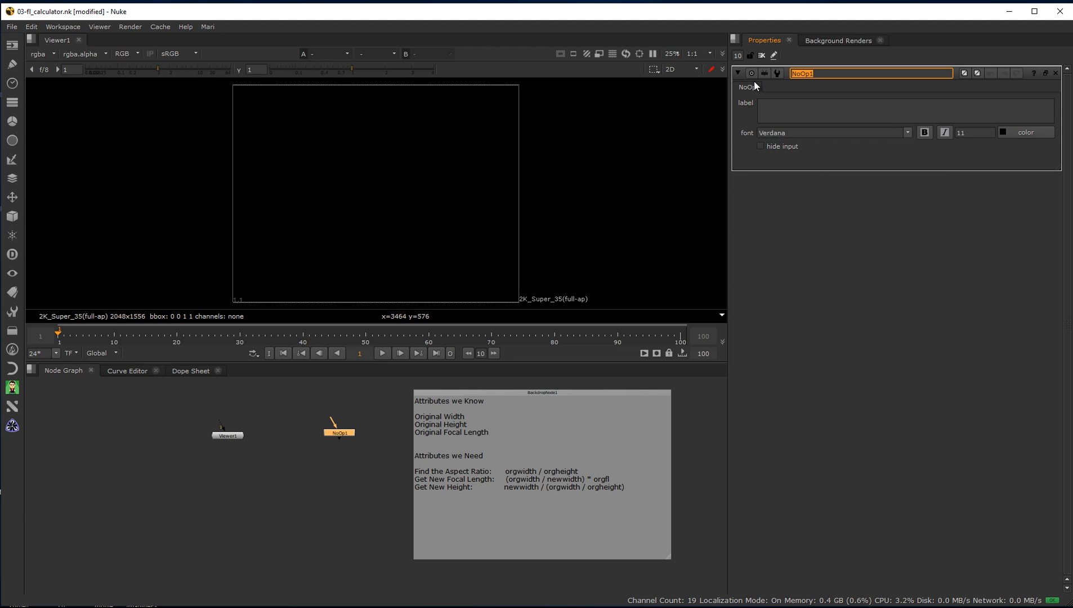
pyautogui.write('FLF')
pyautogui.press('BackSpace')
pyautogui.press('BackSpace')
pyautogui.press('BackSpace')
pyautogui.write('Tool')
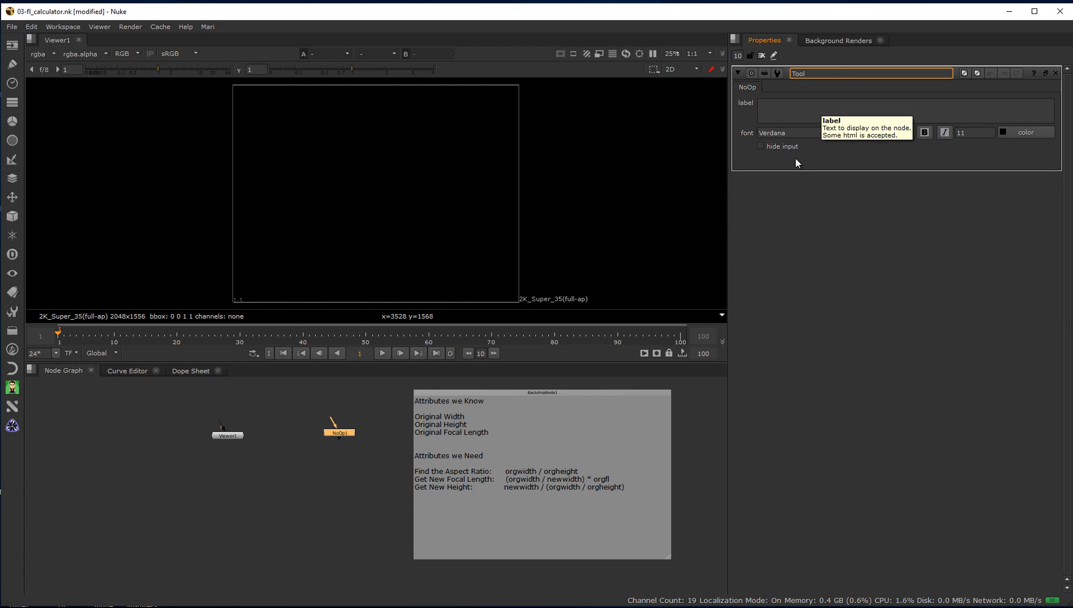
pyautogui.press('Return')
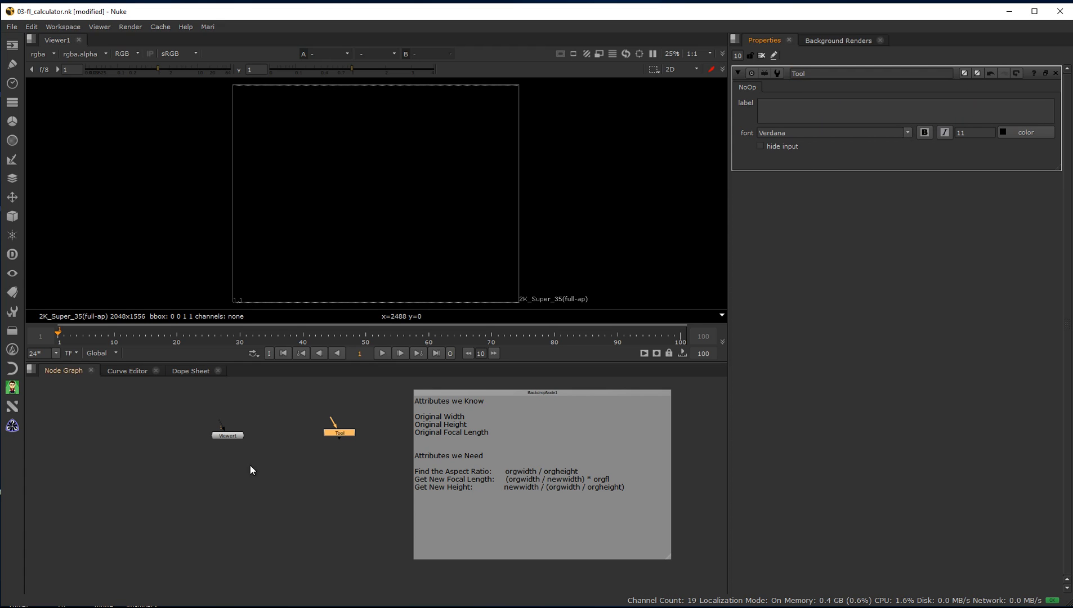
# Collapse the Tool node into a group and name the group FocalLengthFinder.
pyautogui.moveTo(341, 433); pyautogui.dragTo(343, 442)
pyautogui.hotkey('ctrl', 'g')
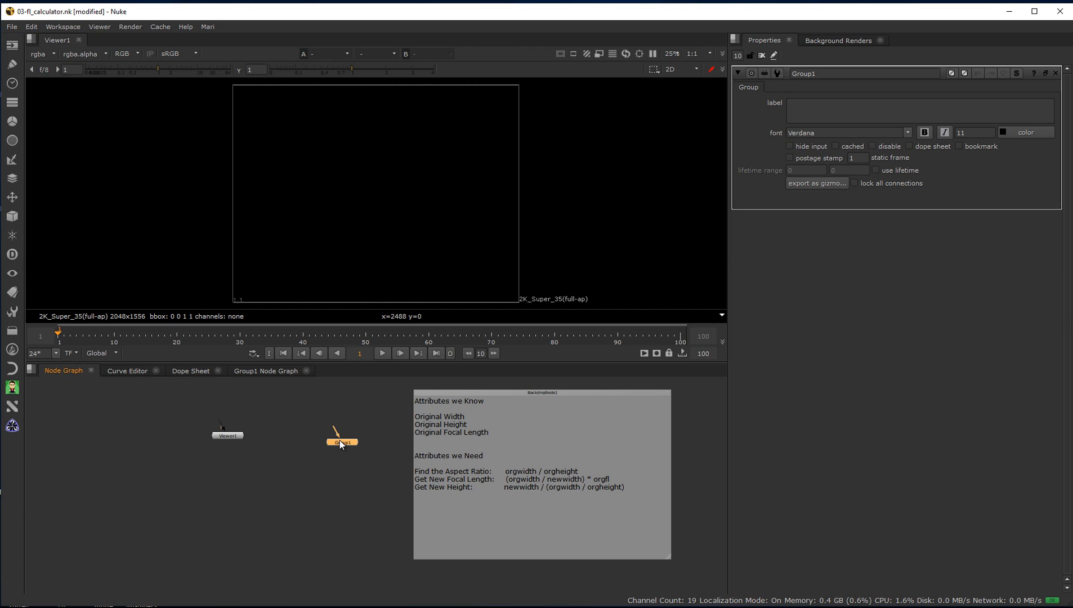
pyautogui.click(800, 110)
pyautogui.moveTo(829, 74); pyautogui.dragTo(777, 73)
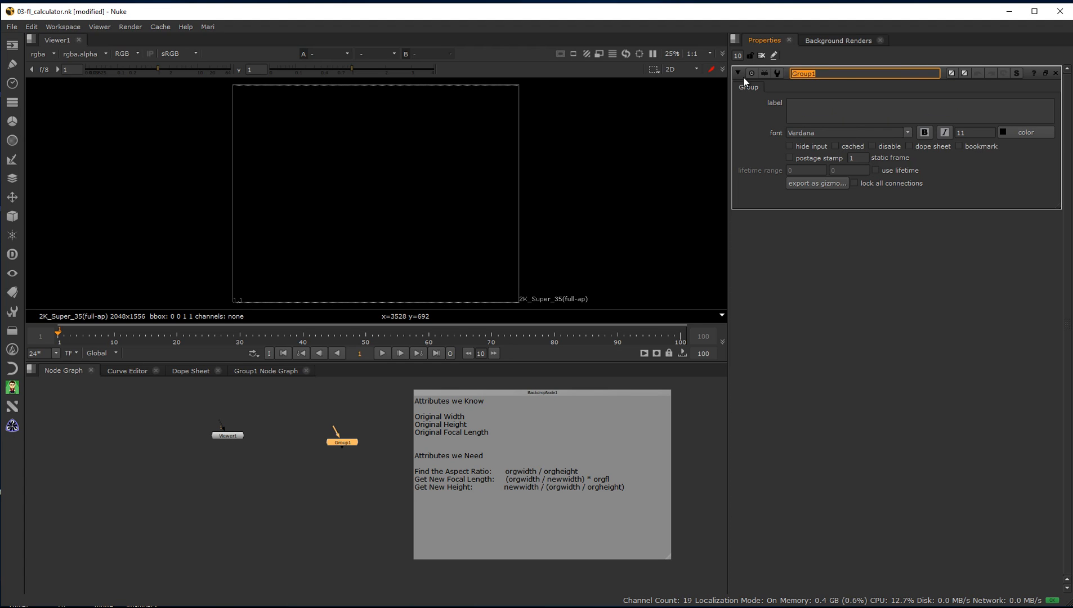
pyautogui.write('Foc')
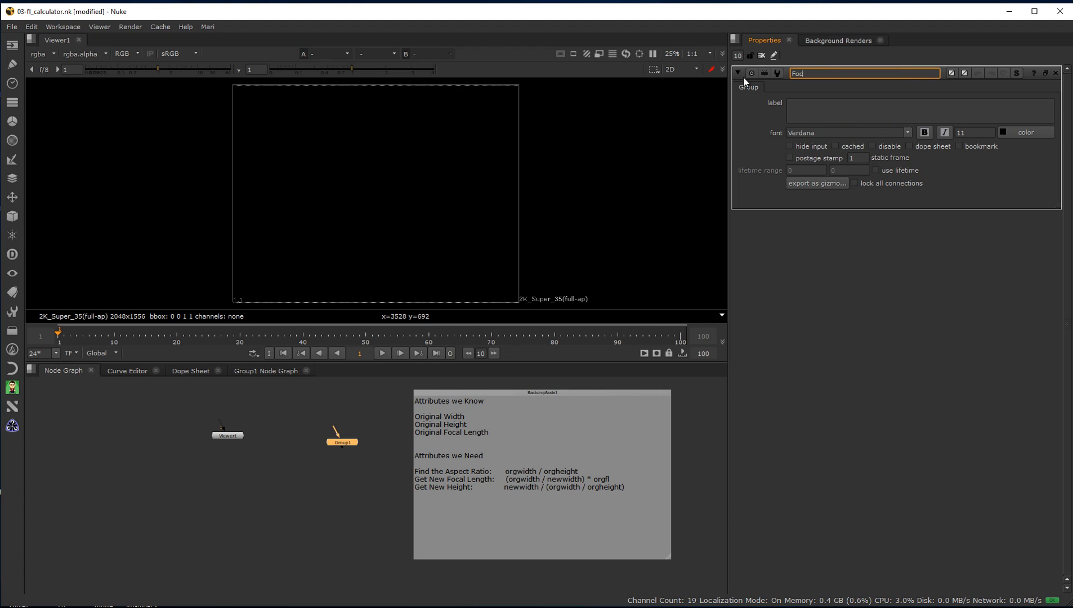
pyautogui.write('alLengthFinder')
pyautogui.click(352, 467)
pyautogui.click(349, 443)
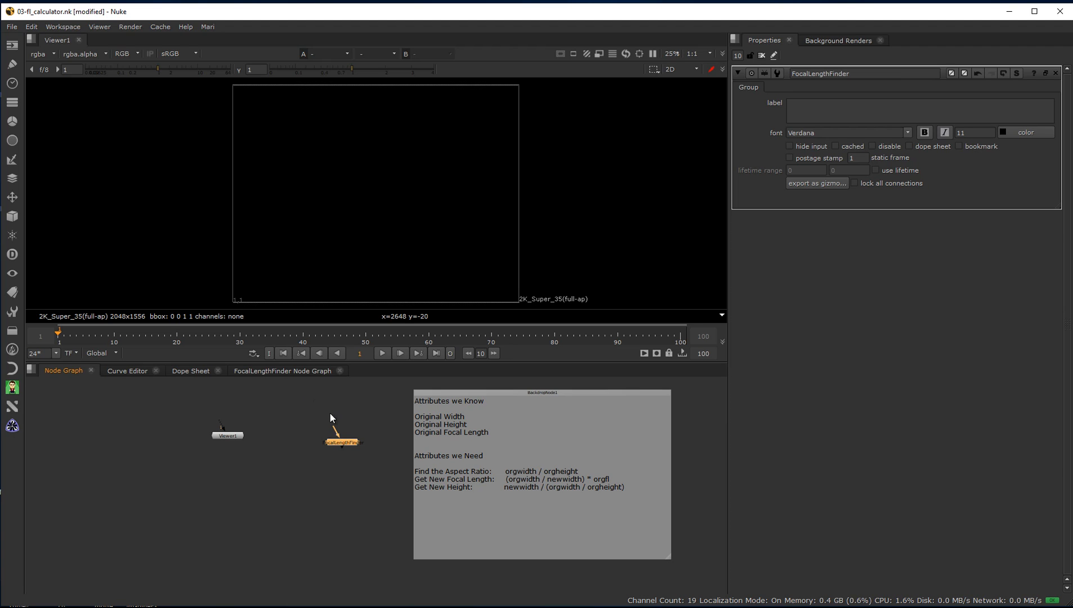
# Examine the Input, Tool and Output nodes inside the FocalLengthFinder group, and return to the main node graph.
pyautogui.click(288, 369)
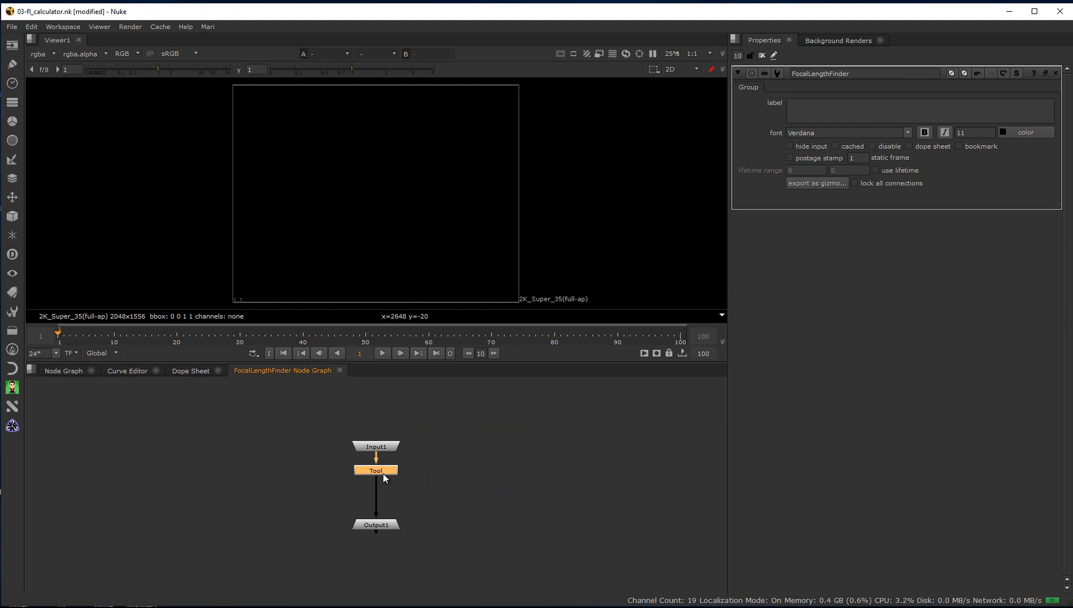
pyautogui.moveTo(383, 478); pyautogui.dragTo(384, 474)
pyautogui.click(372, 445)
pyautogui.click(375, 524)
pyautogui.click(63, 371)
pyautogui.click(324, 467)
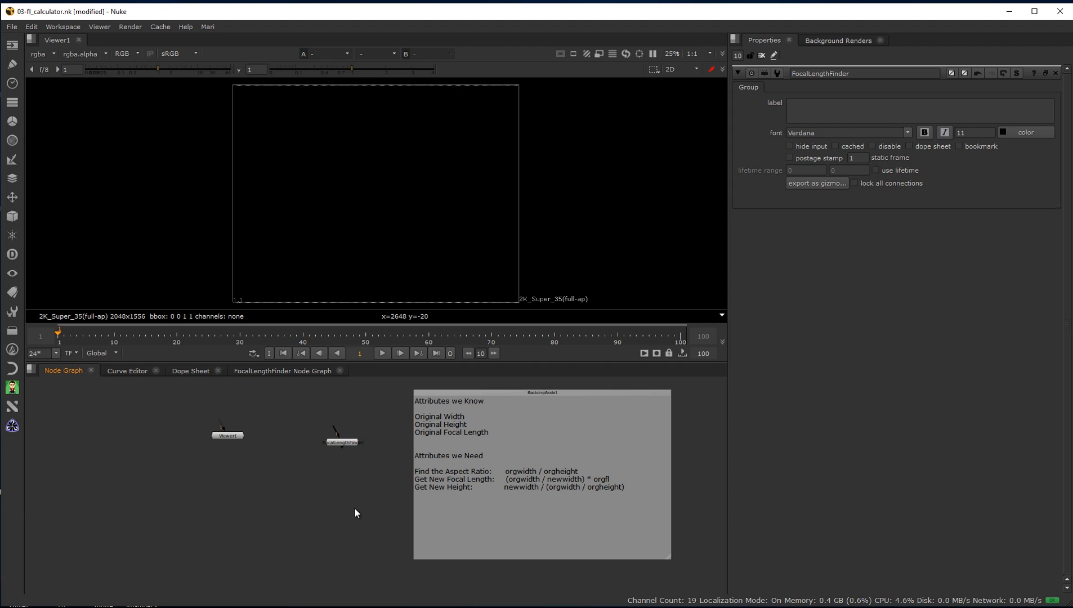
# Open the user knob manager for the FocalLengthFinder group and place and enlarge its window below the node's properties.
pyautogui.moveTo(332, 445); pyautogui.dragTo(315, 439)
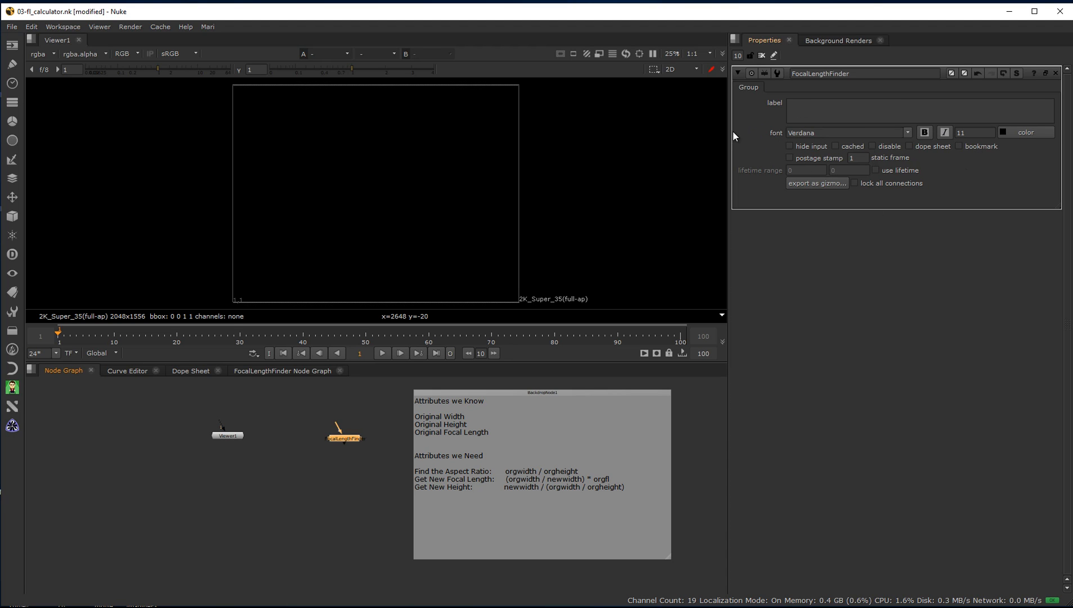
pyautogui.rightClick(761, 118)
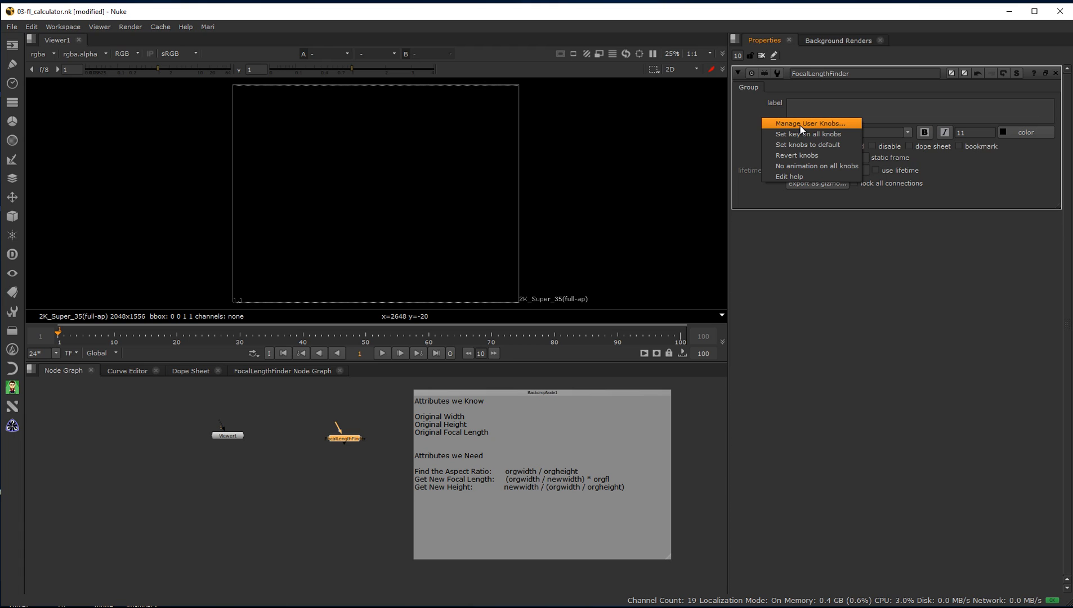
pyautogui.click(800, 123)
pyautogui.moveTo(504, 254); pyautogui.dragTo(812, 240)
pyautogui.moveTo(942, 377); pyautogui.dragTo(1019, 554)
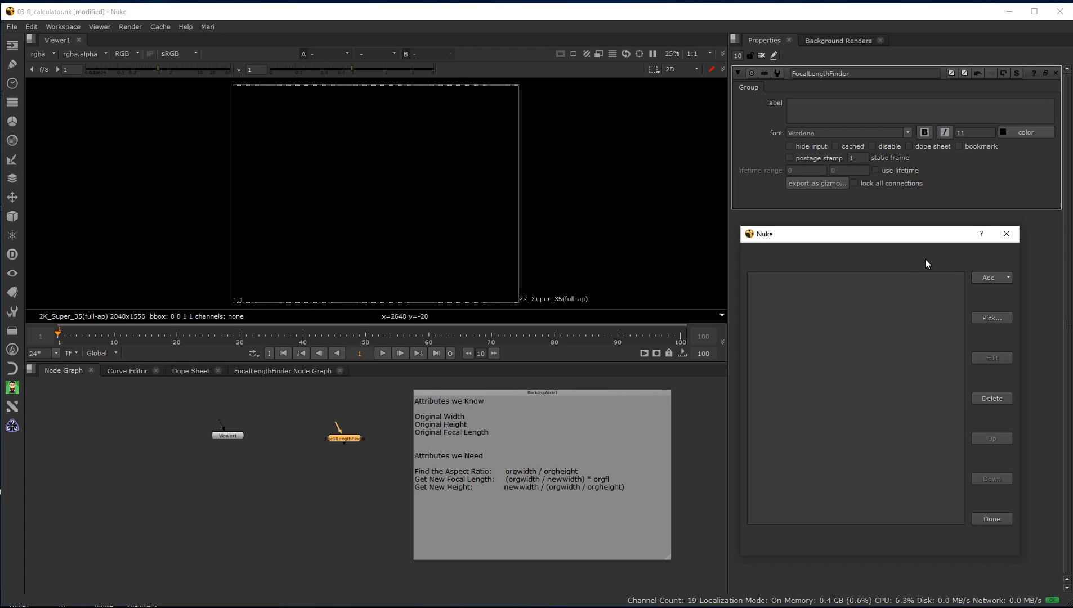
# Add a static text knob named note1 with the text "Find focal lenngth from resolution".
pyautogui.click(999, 277)
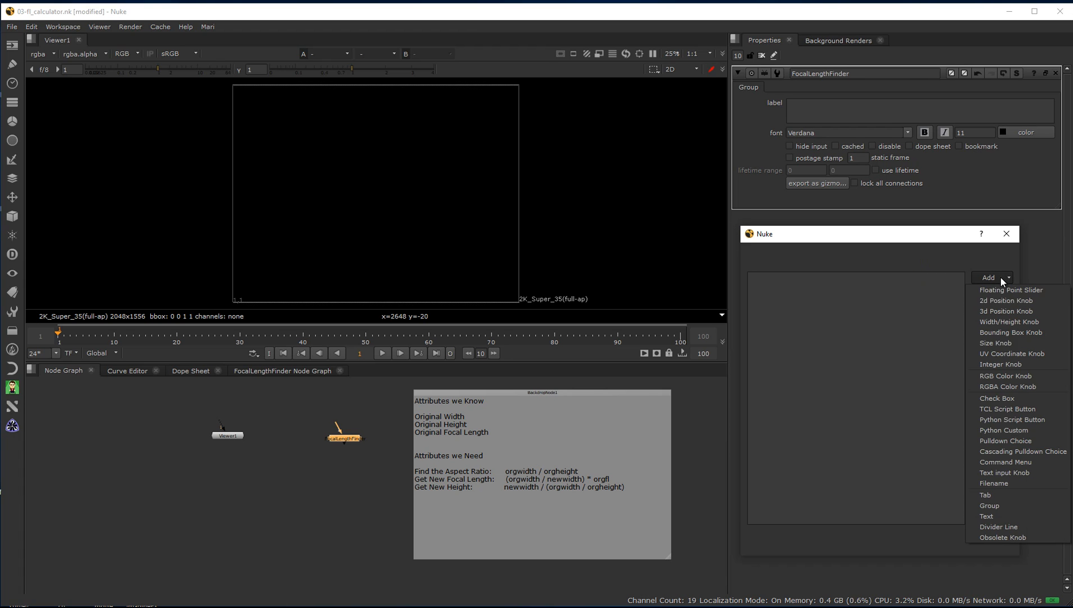
pyautogui.click(1001, 513)
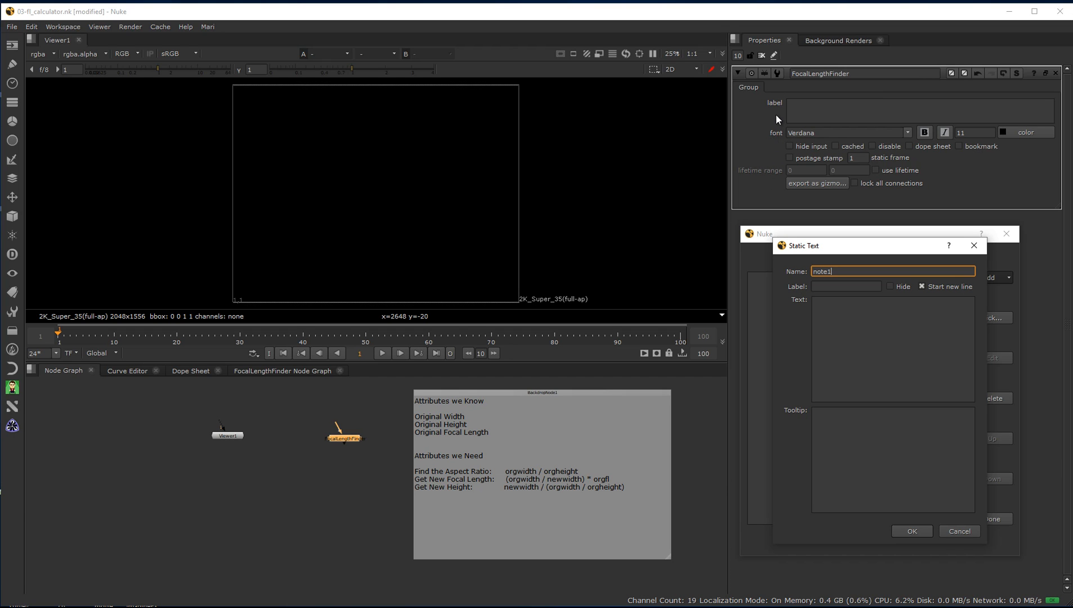
pyautogui.click(831, 305)
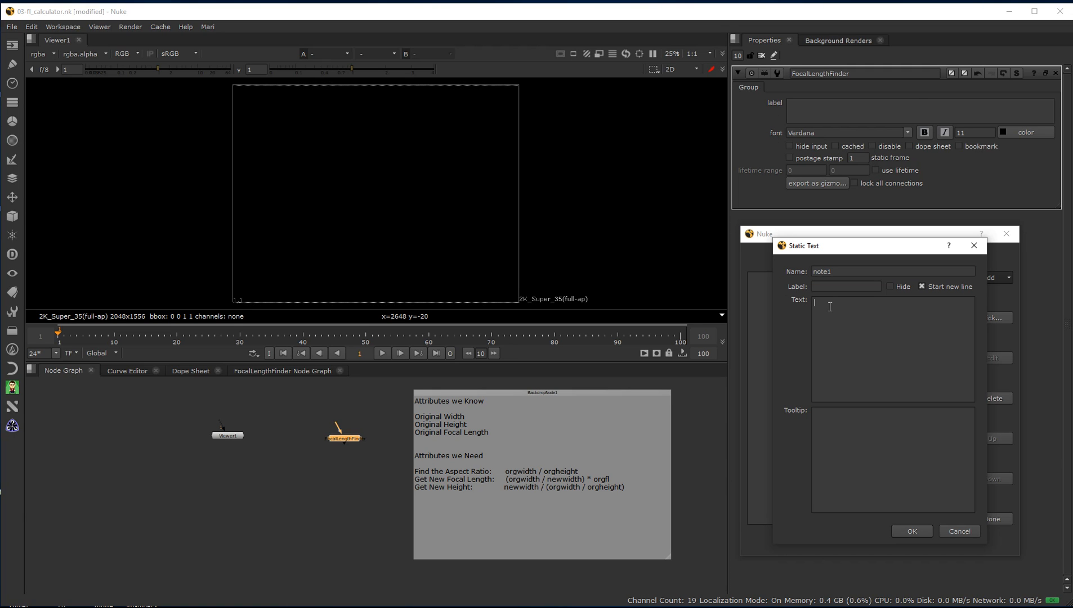
pyautogui.write('Find focal lenngth from resolution')
pyautogui.click(900, 530)
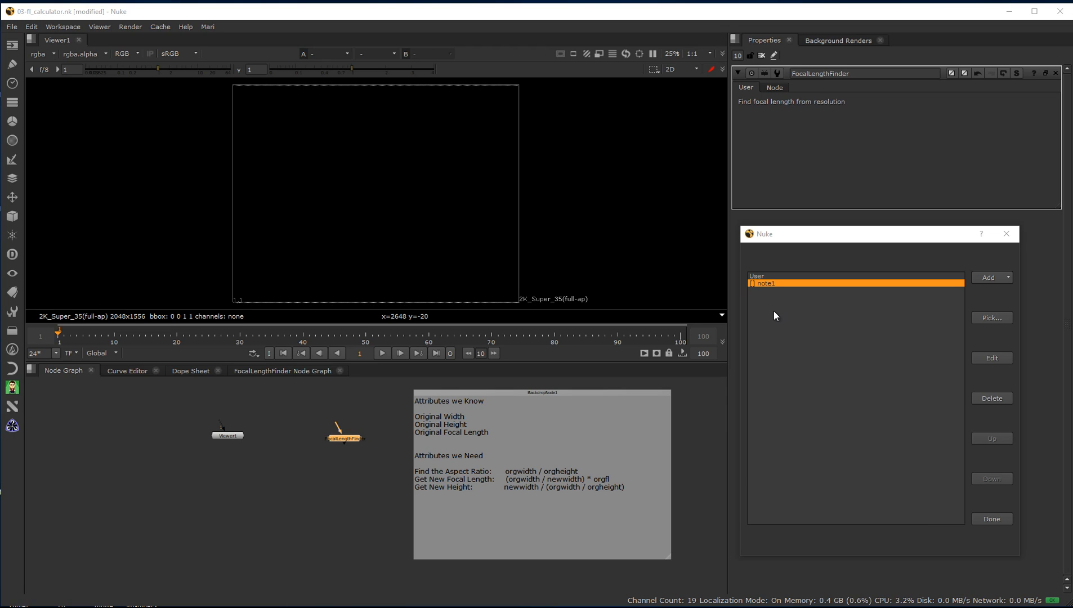
# Add a floating point slider knob named origWidth with the label "orig width".
pyautogui.click(998, 277)
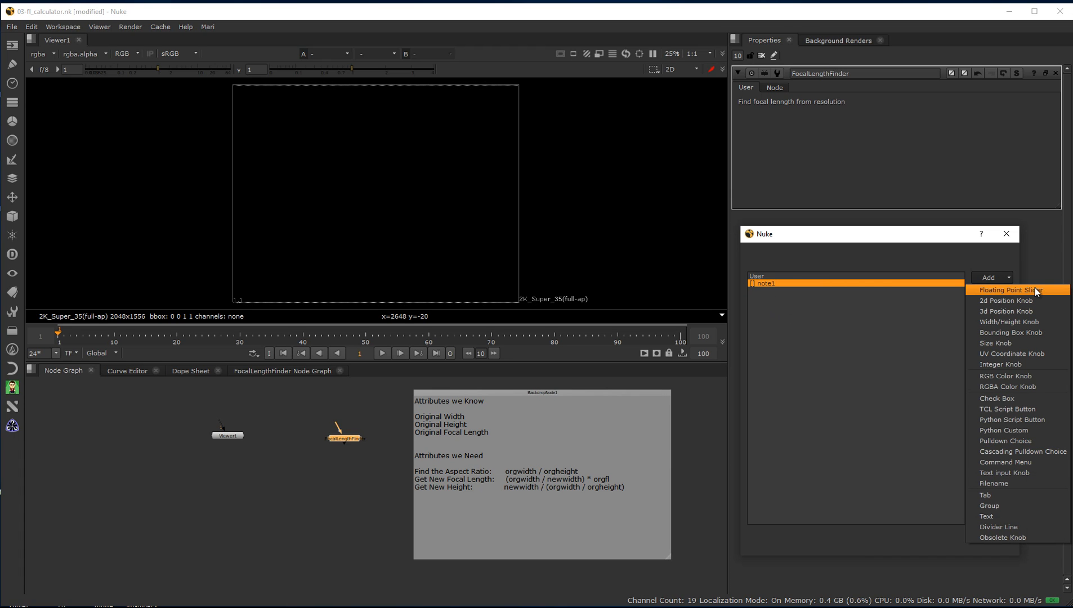
pyautogui.click(1003, 290)
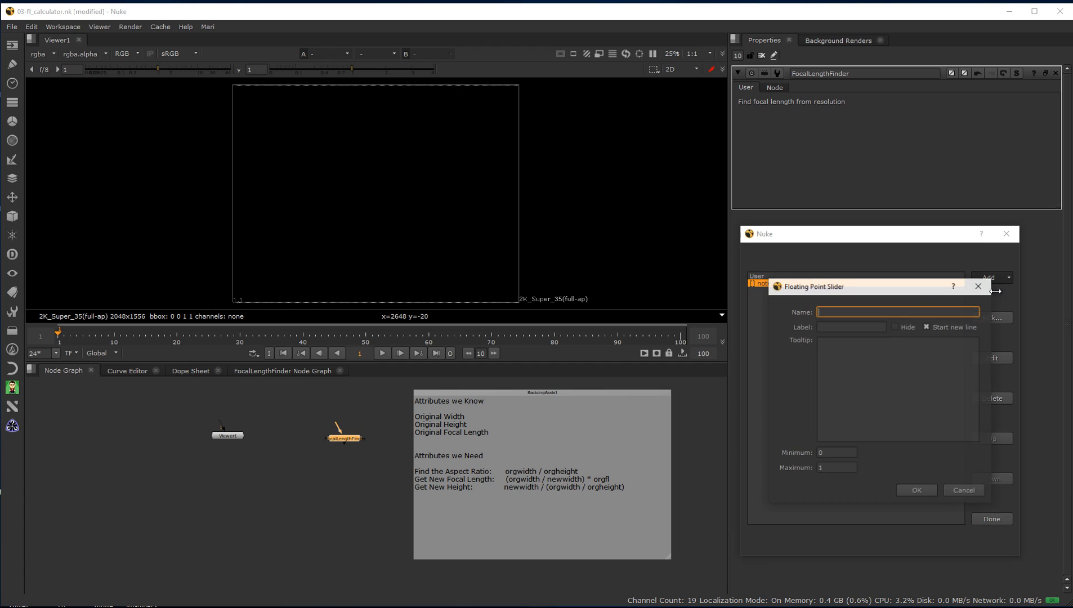
pyautogui.write('origWidth')
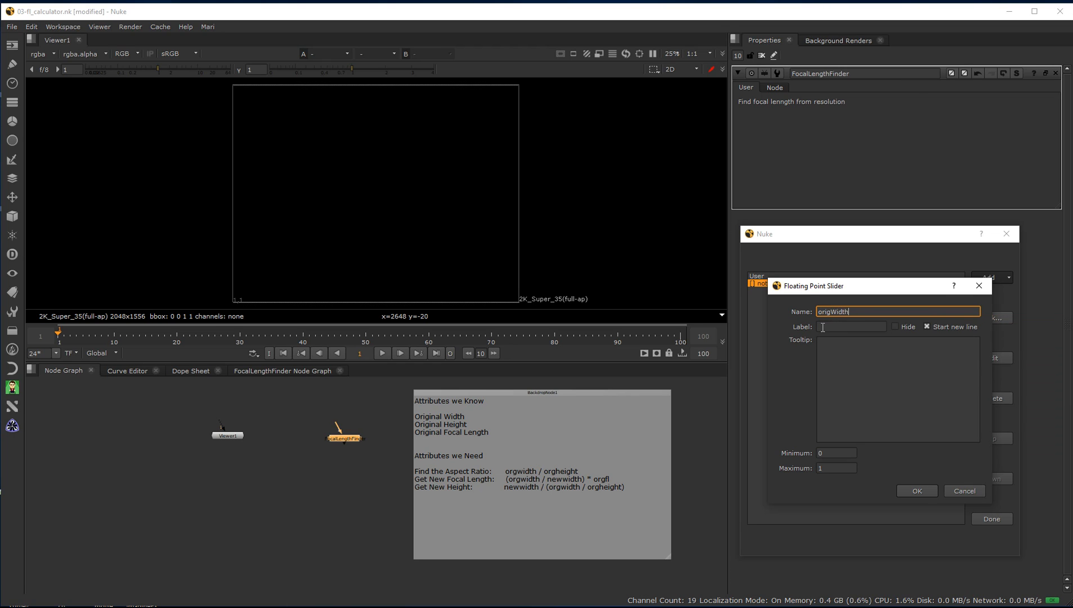
pyautogui.moveTo(864, 310); pyautogui.dragTo(780, 308)
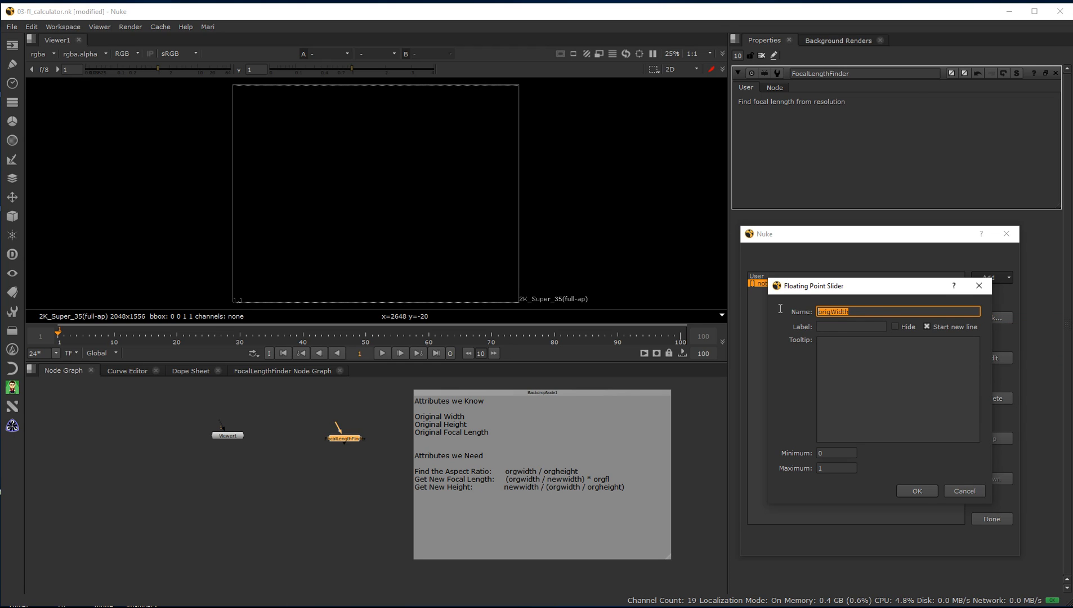
pyautogui.click(825, 327)
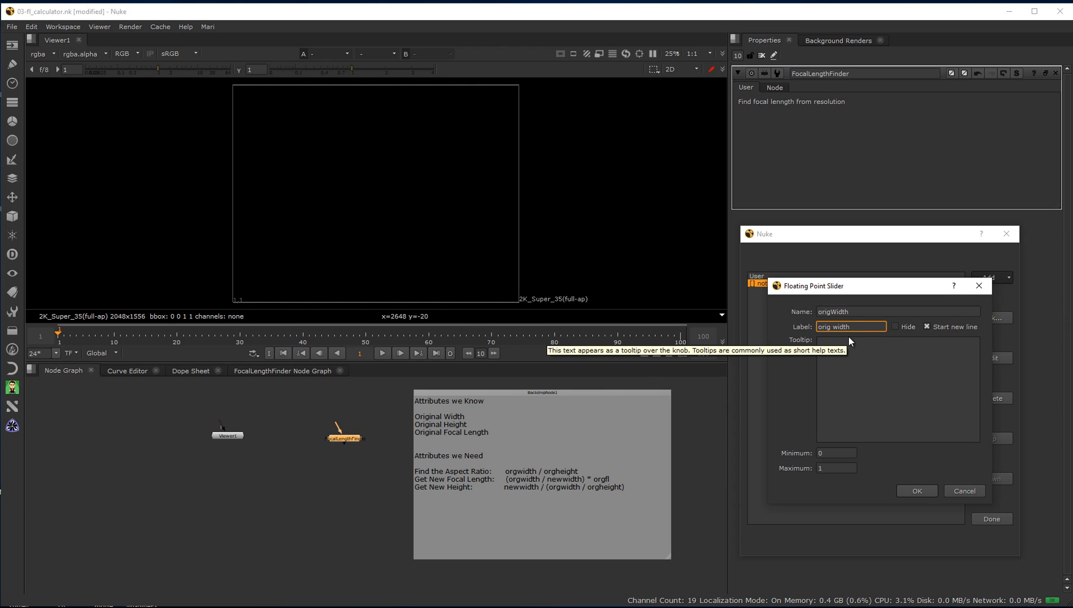
pyautogui.click(921, 491)
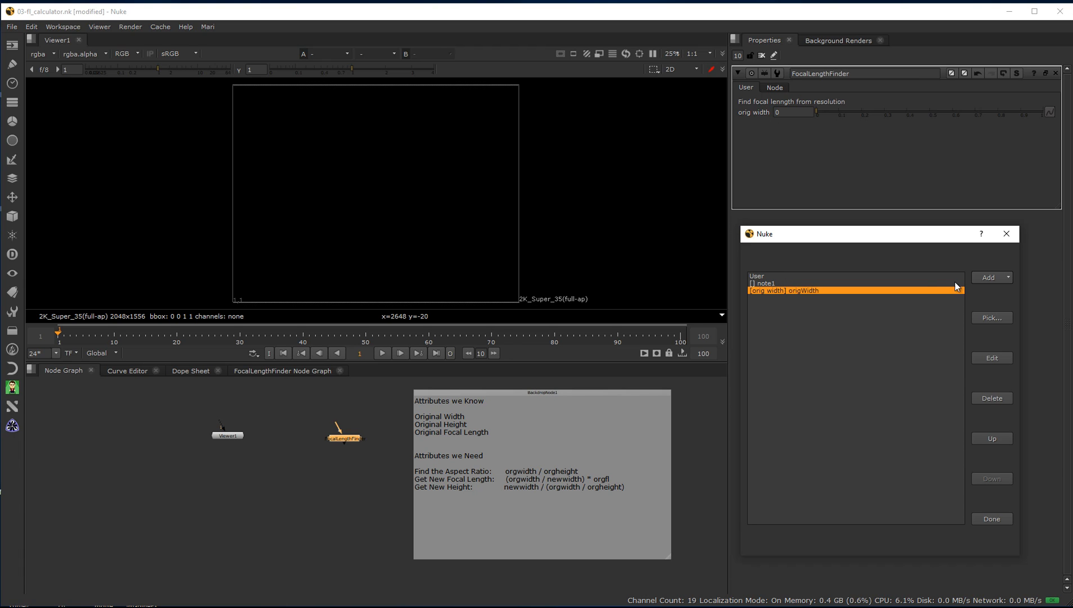
# Correct the spelling in the note1 text to "Find focal length from resolution".
pyautogui.click(769, 284)
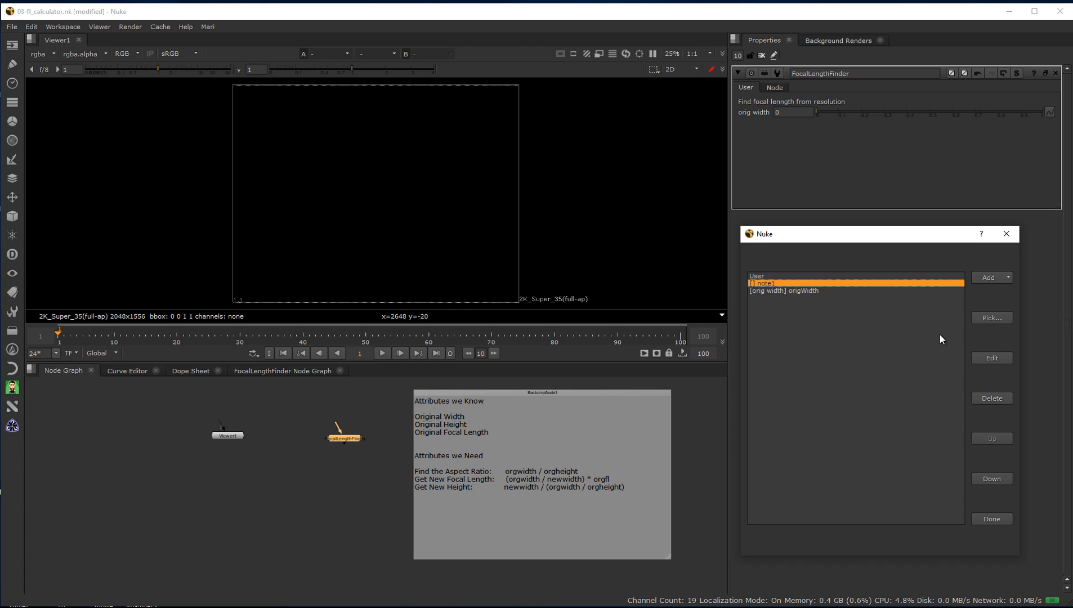
pyautogui.click(978, 355)
pyautogui.click(864, 305)
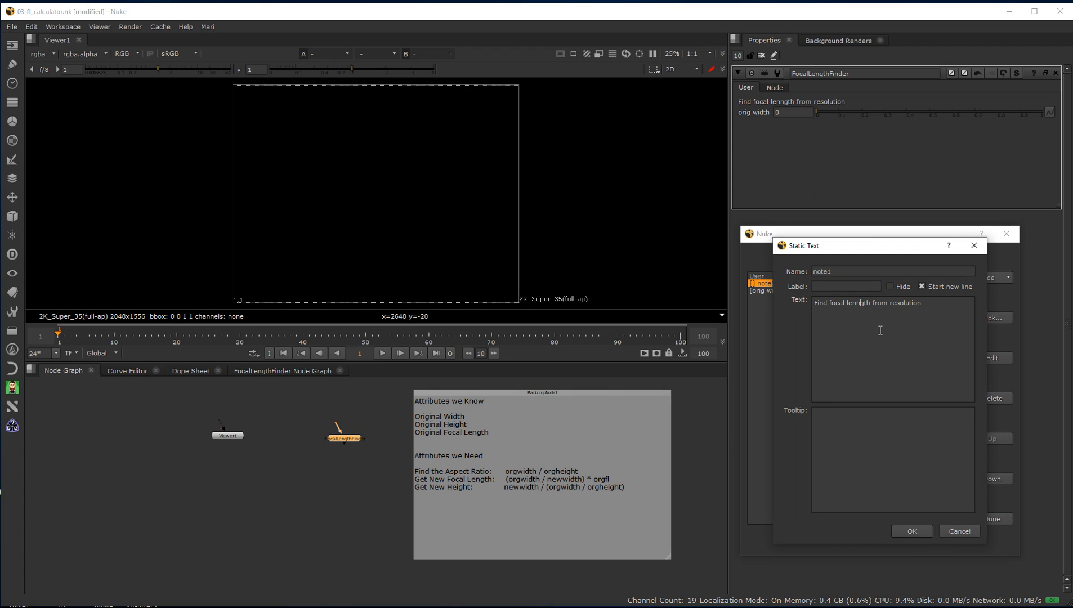
pyautogui.press('BackSpace')
pyautogui.click(917, 531)
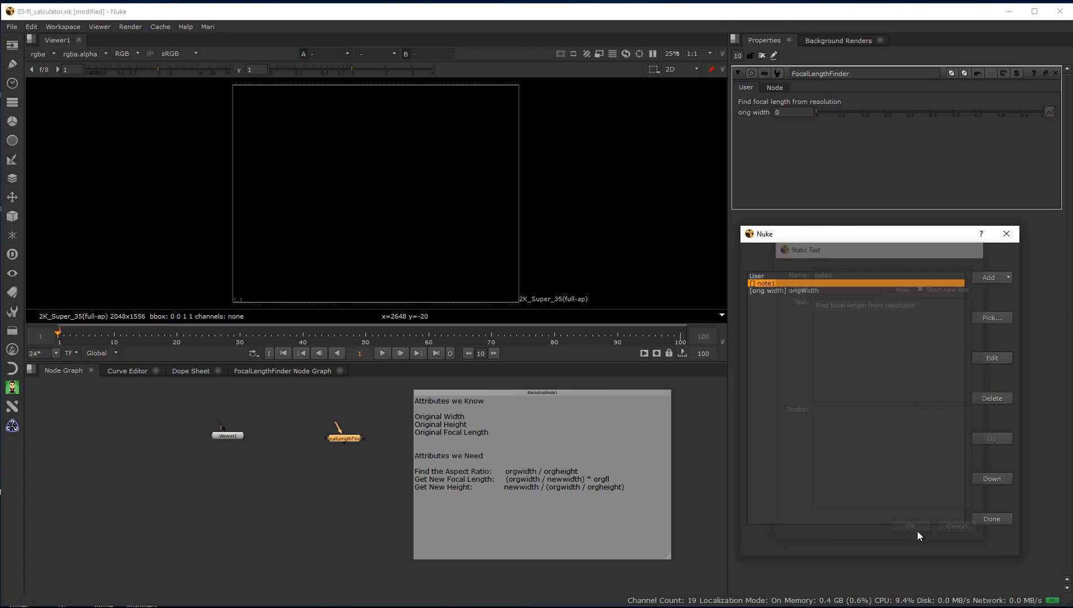
# Add a floating point slider knob named origHeight with the label "orig height" below the origWidth knob.
pyautogui.click(816, 291)
pyautogui.click(993, 278)
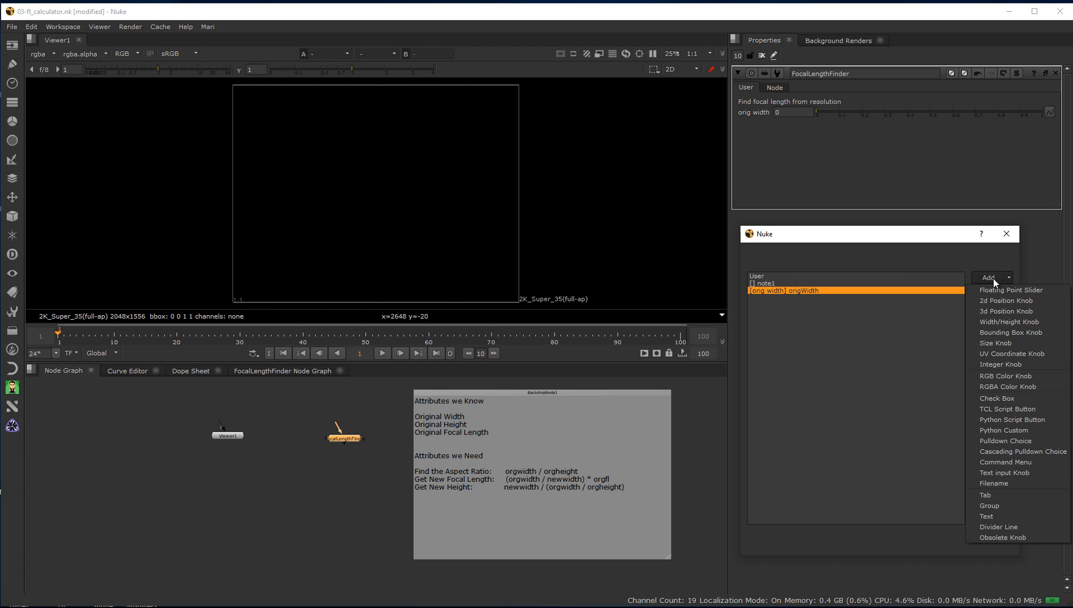
pyautogui.click(994, 291)
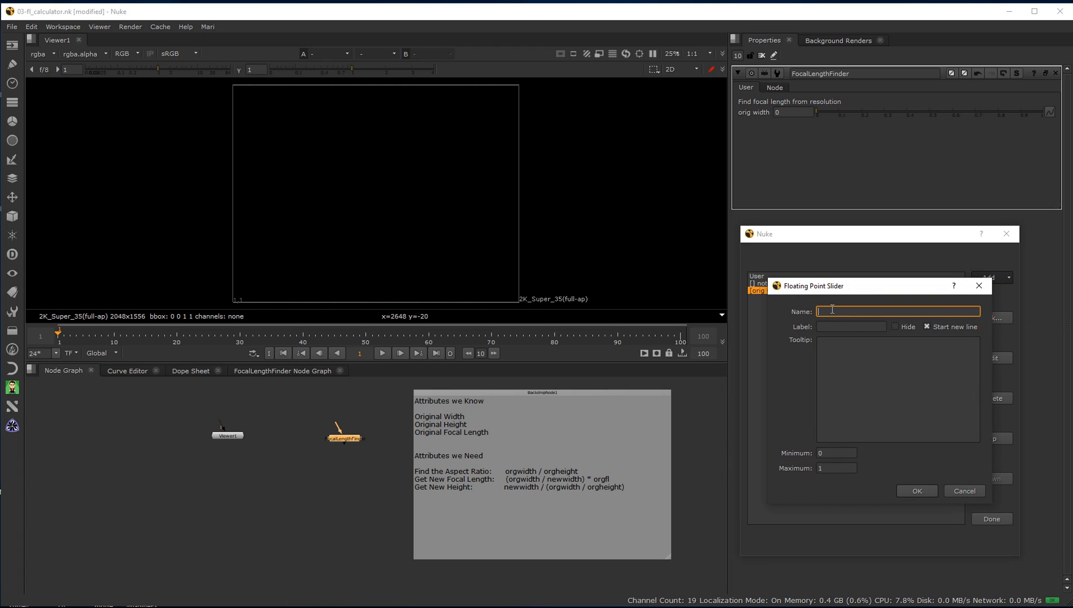
pyautogui.write('or')
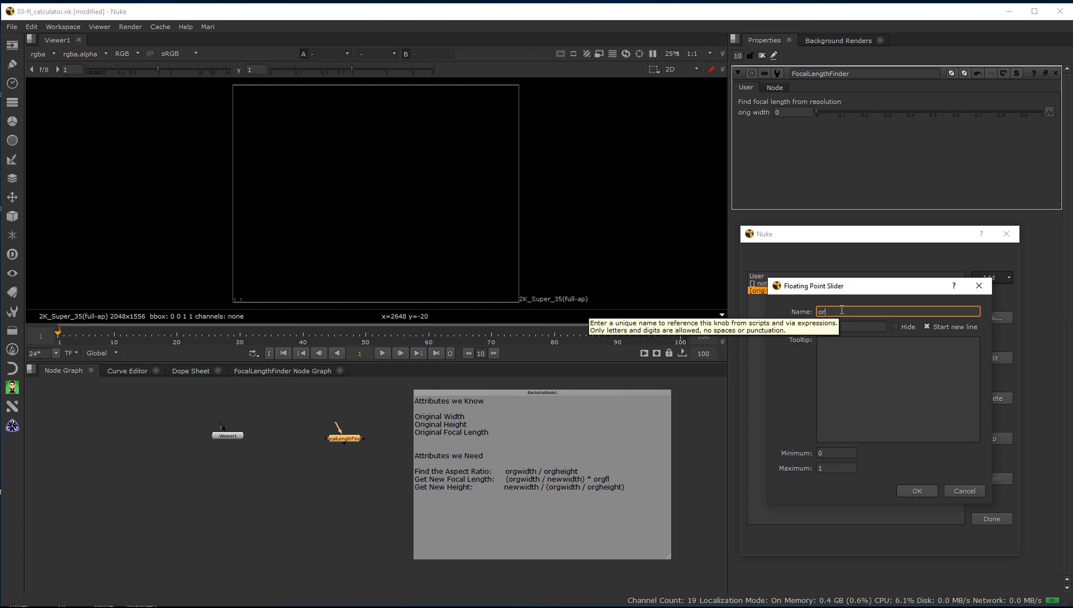
pyautogui.write('igHeight')
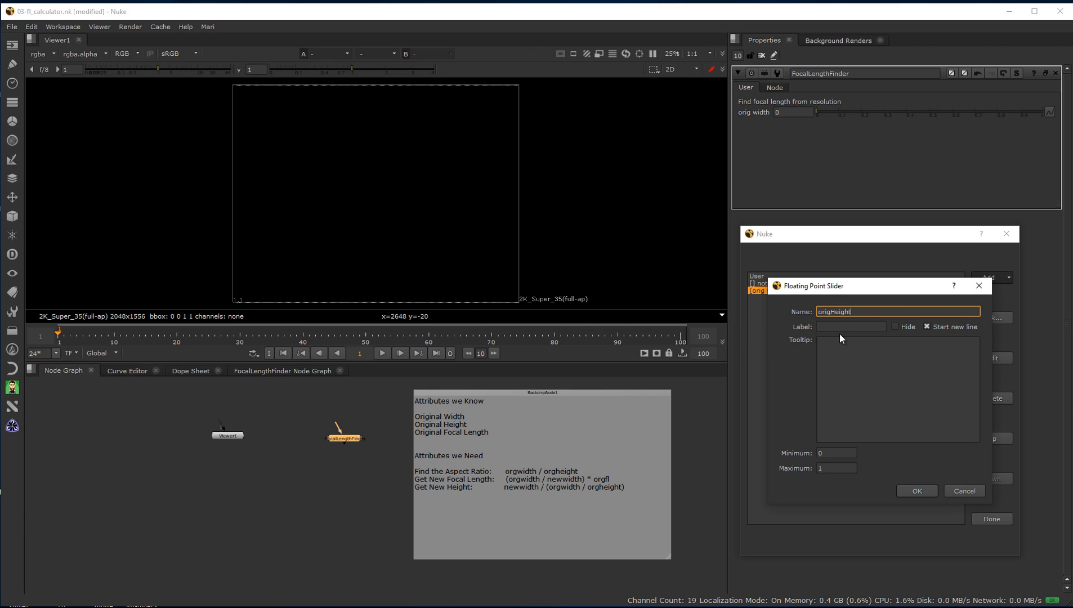
pyautogui.click(839, 327)
pyautogui.write('orig height')
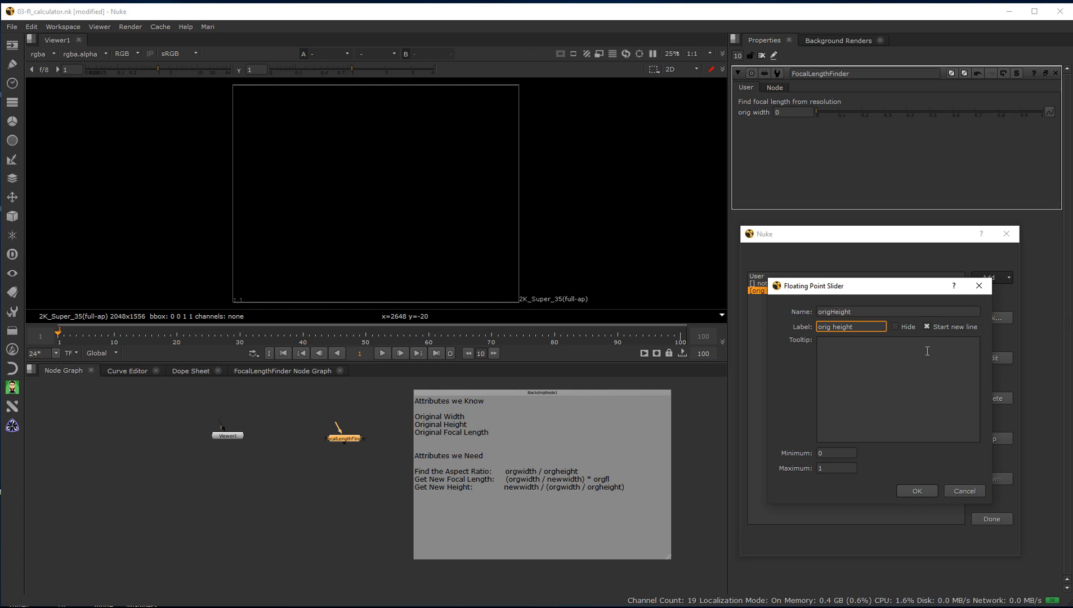
pyautogui.click(917, 491)
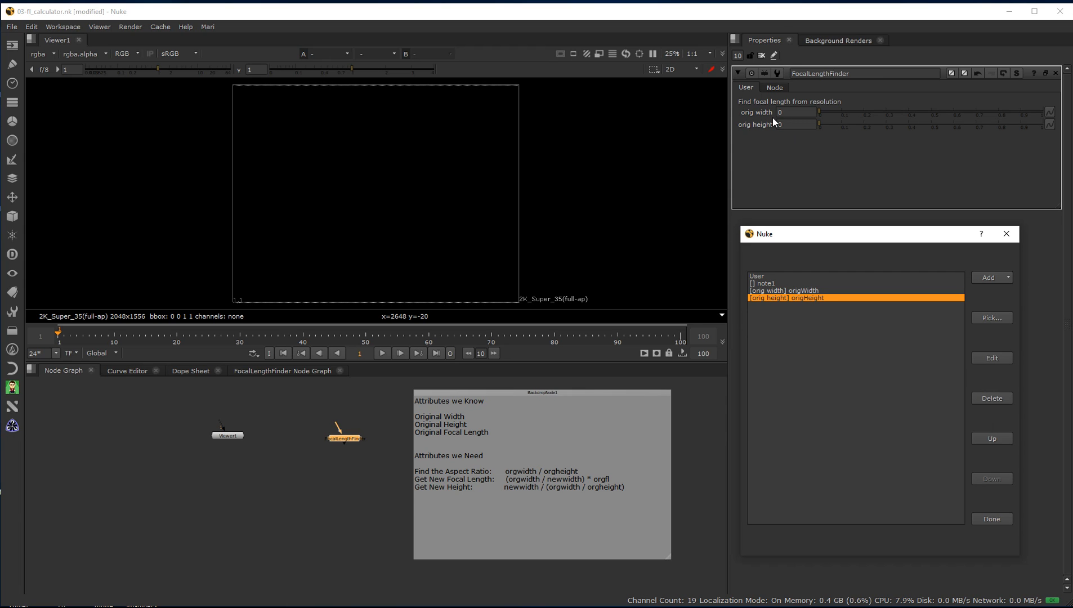
# Add a floating point slider knob named newwidth with the label "new width" below the origHeight knob.
pyautogui.click(988, 276)
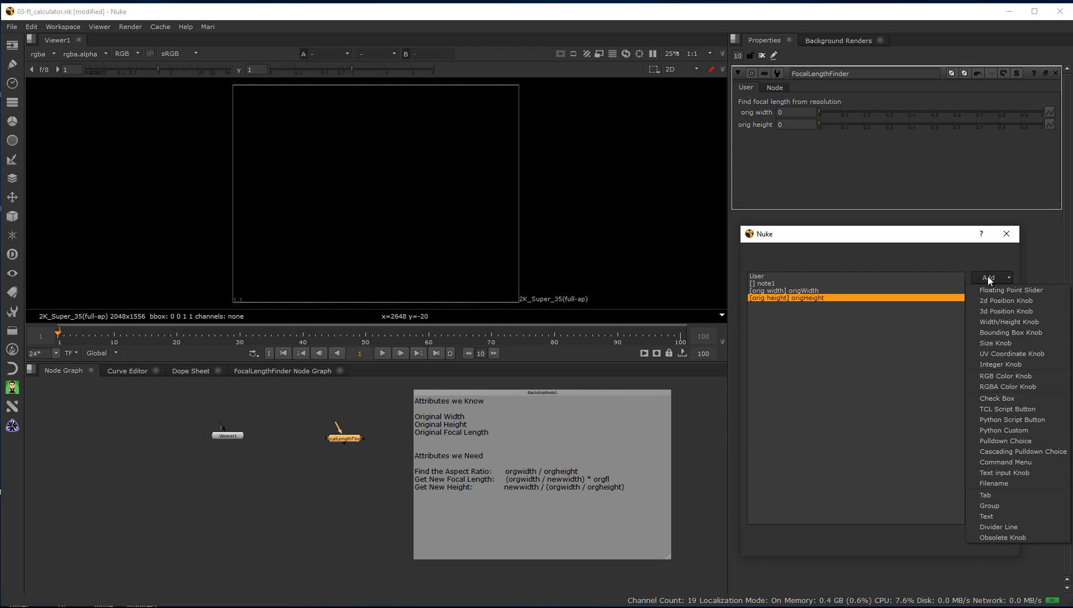
pyautogui.click(988, 287)
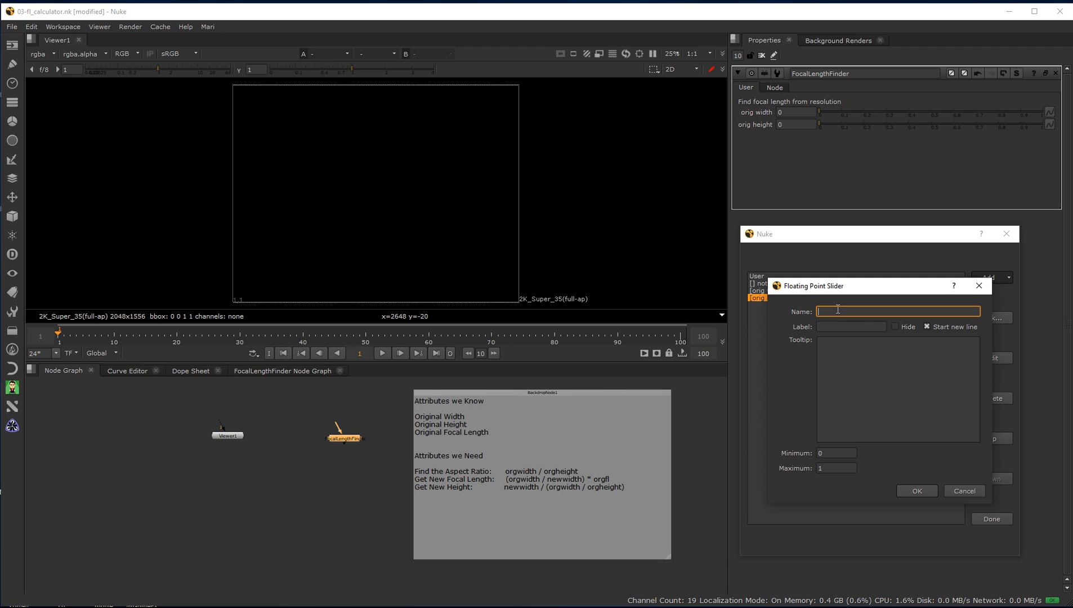
pyautogui.write('newwidth')
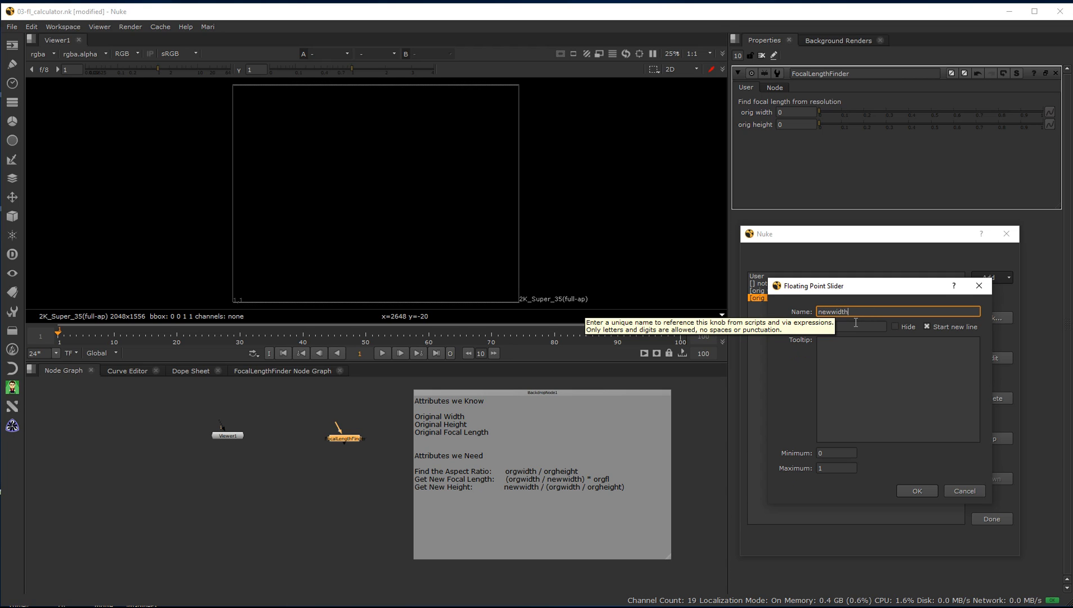
pyautogui.click(855, 324)
pyautogui.write('new width')
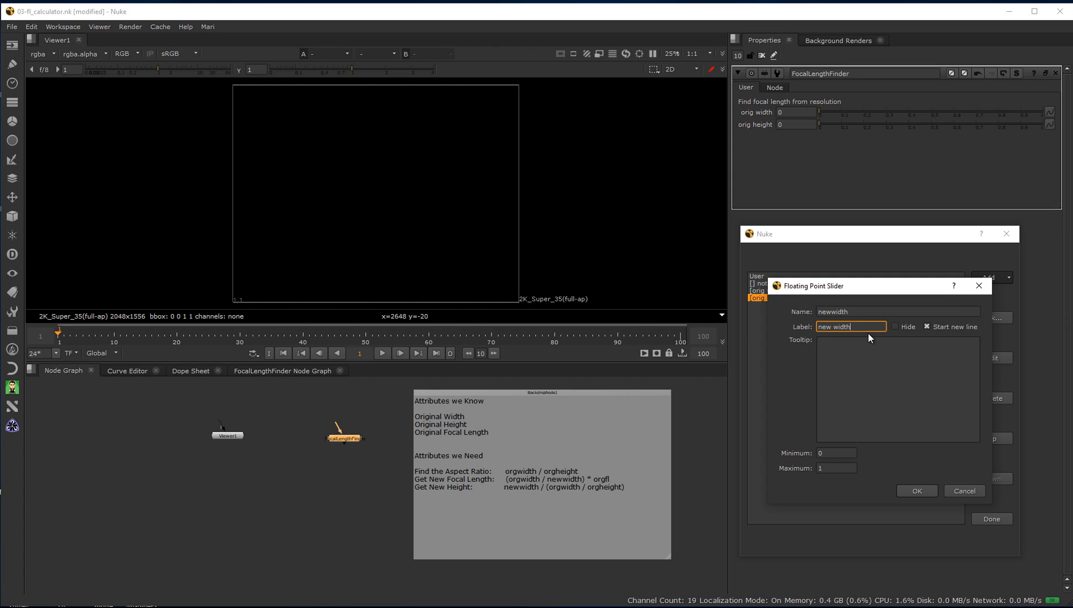
pyautogui.click(914, 491)
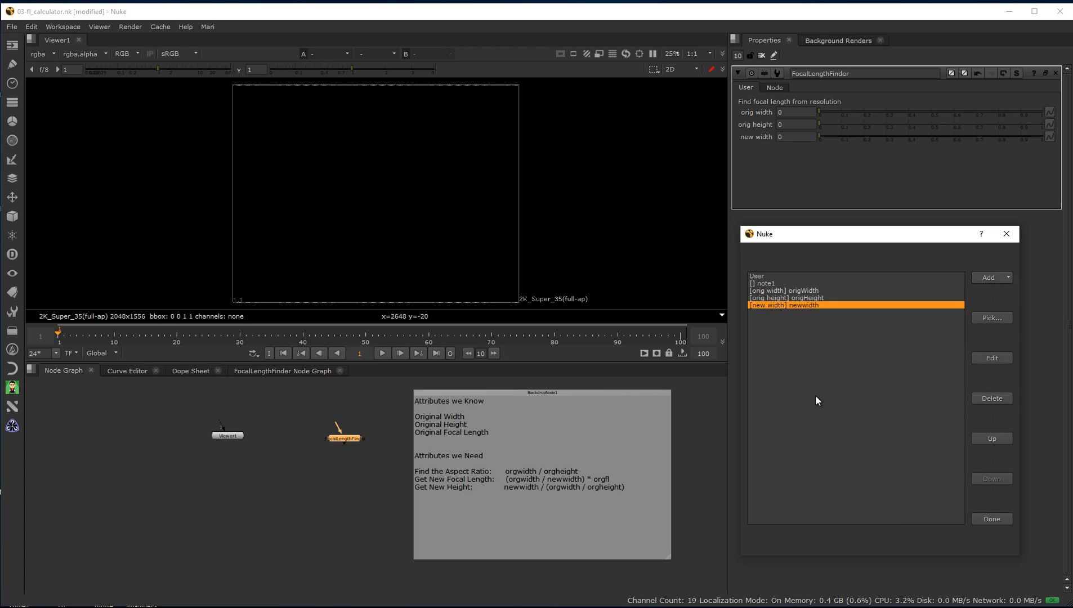
# Add a floating point slider knob named newheight with the label "new height" below the newwidth knob.
pyautogui.click(987, 277)
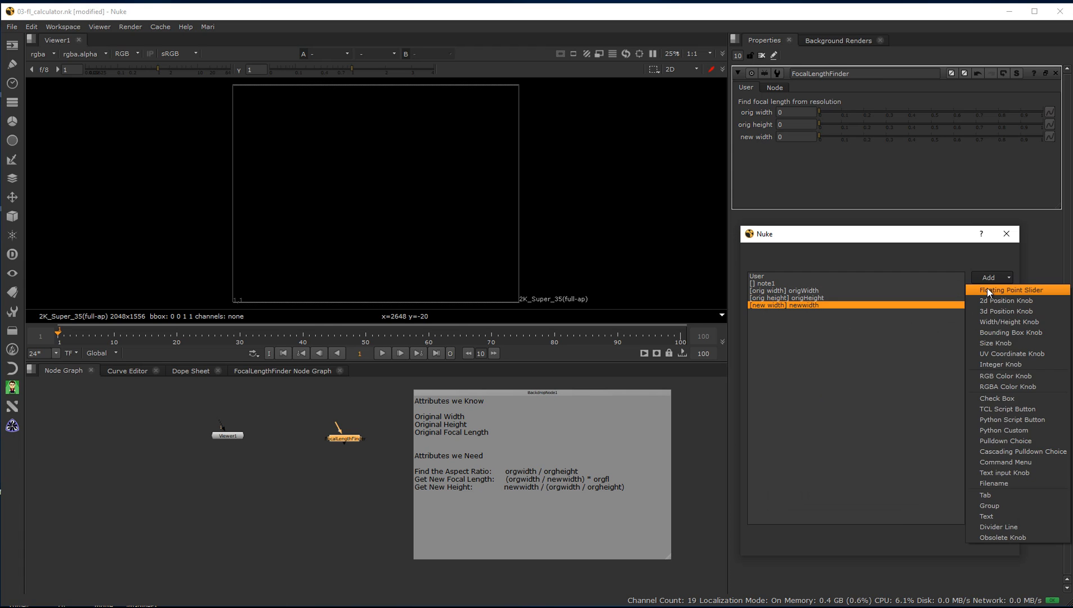
pyautogui.click(987, 289)
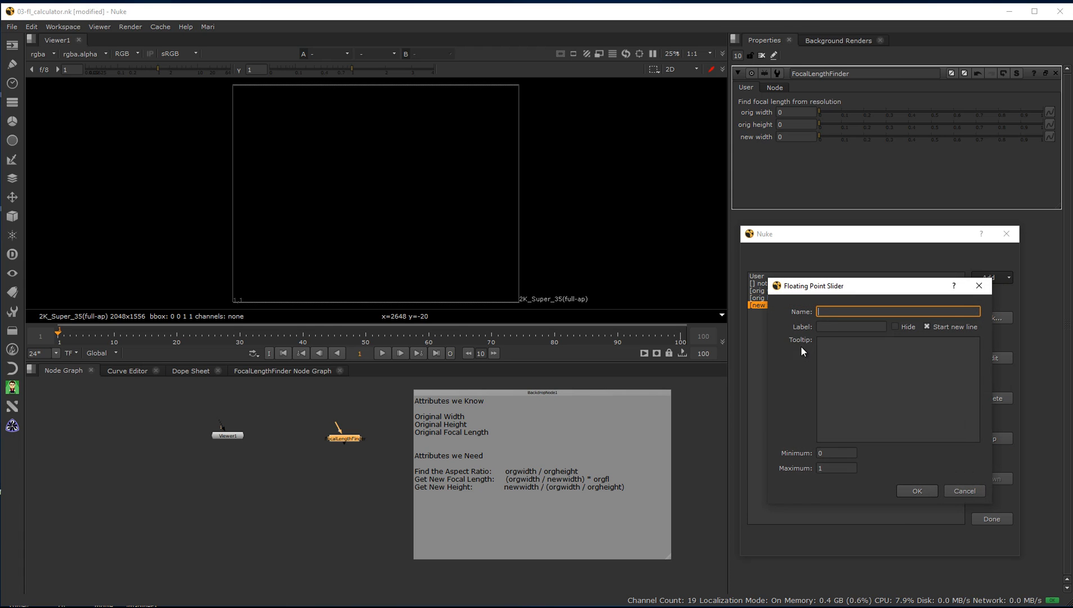
pyautogui.click(829, 326)
pyautogui.write('new height')
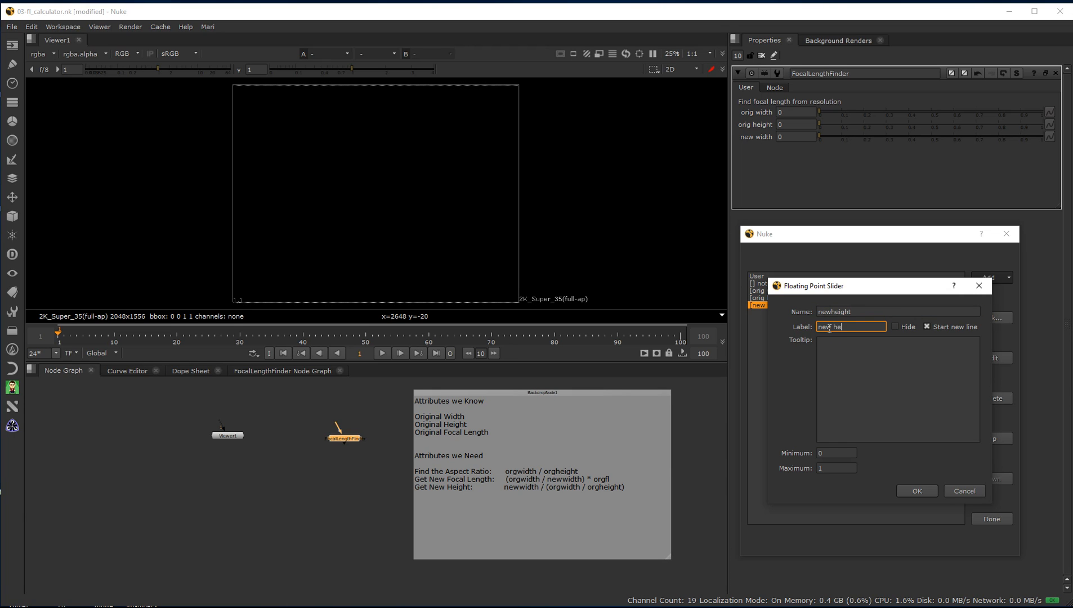
pyautogui.click(921, 493)
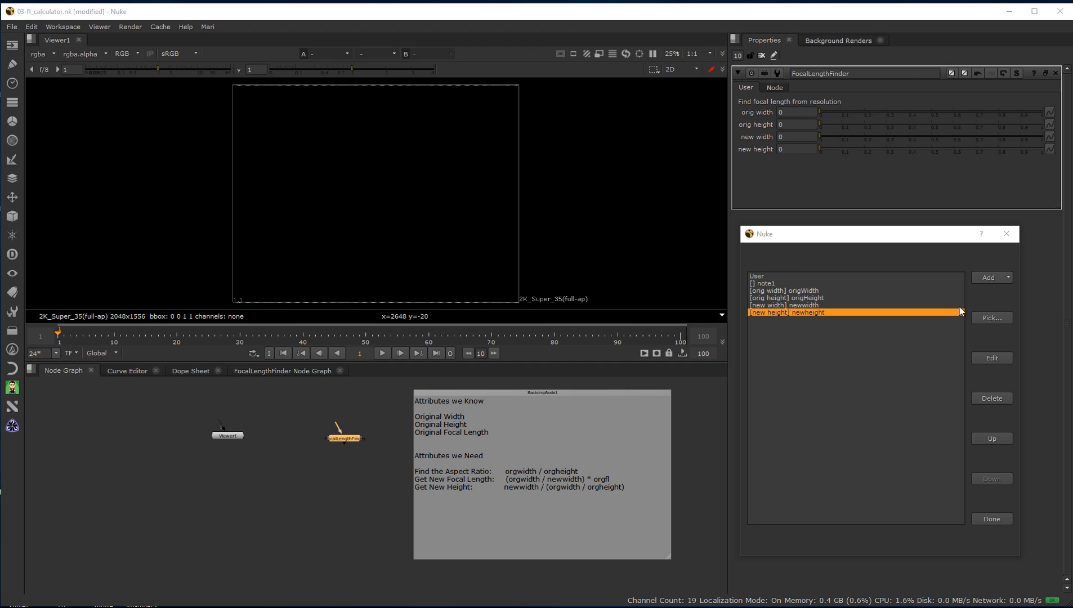
# Add a static text knob note2 labelled "note:" with the text "new height and width must be whole integers to prevent rounding error".
pyautogui.click(988, 278)
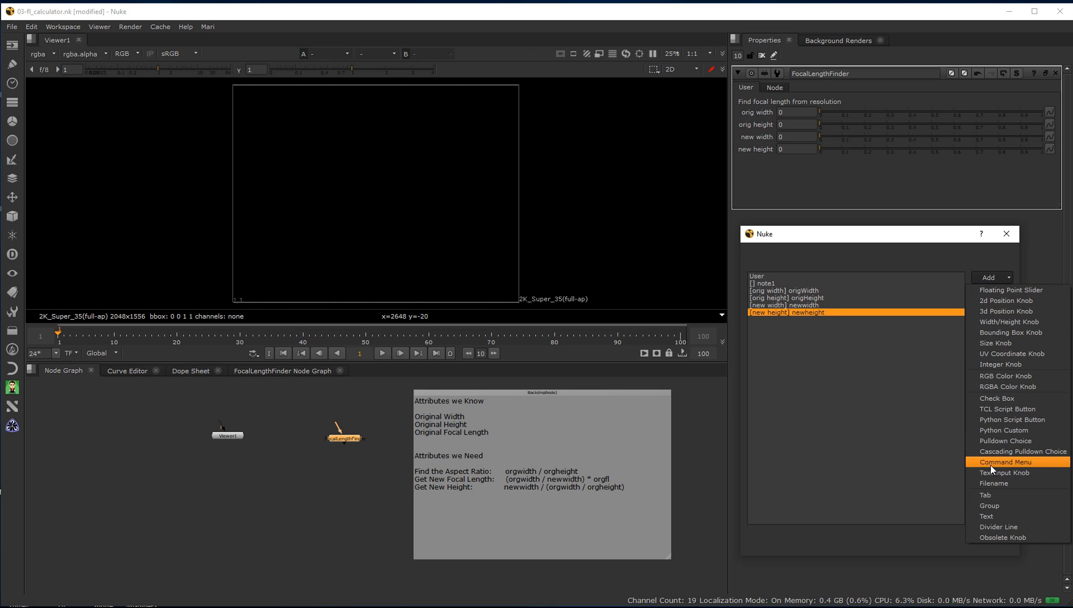
pyautogui.click(992, 516)
pyautogui.write('n')
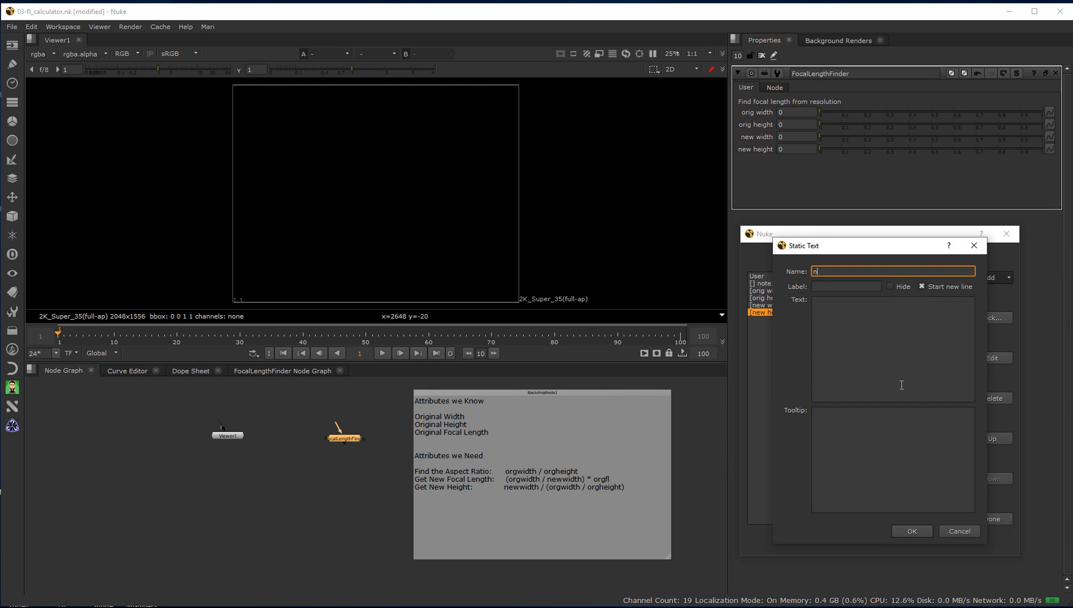
pyautogui.write('ote2')
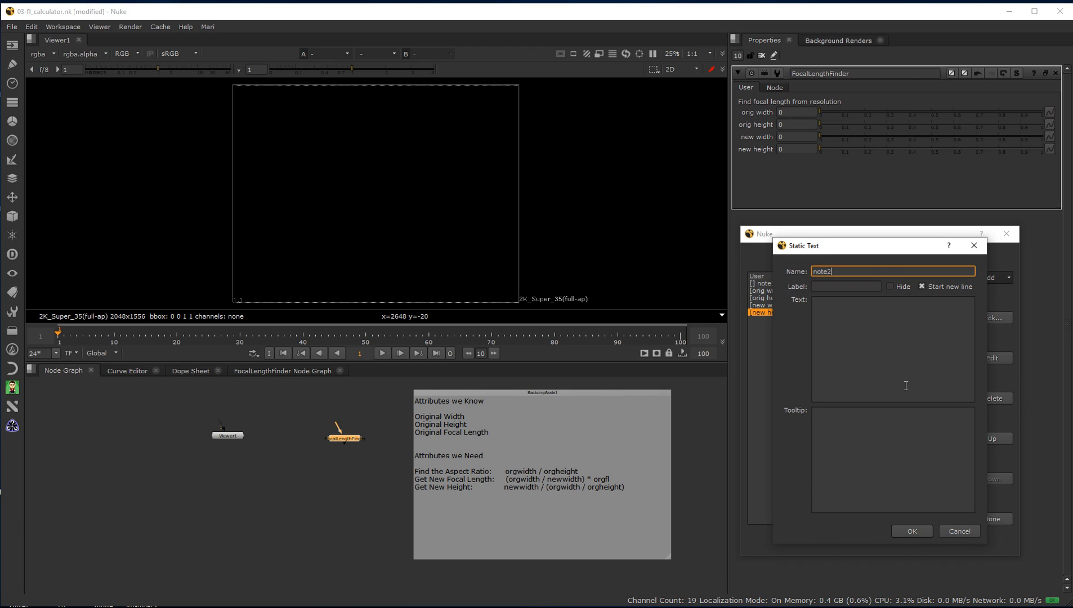
pyautogui.click(829, 285)
pyautogui.write('note:')
pyautogui.click(843, 309)
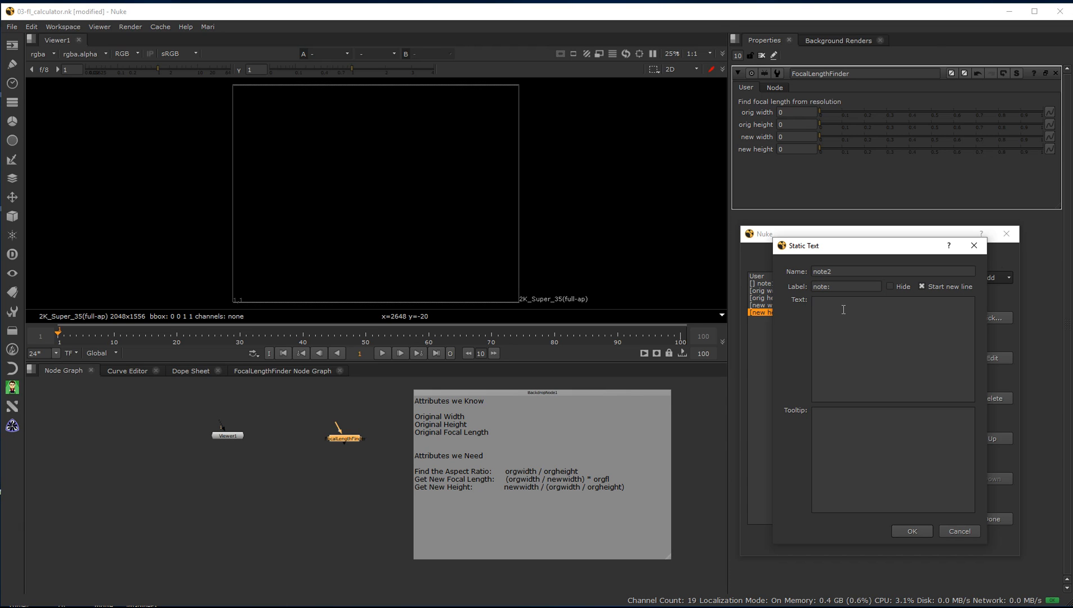
pyautogui.write('new height and width must be whole integers to prevent rounding error')
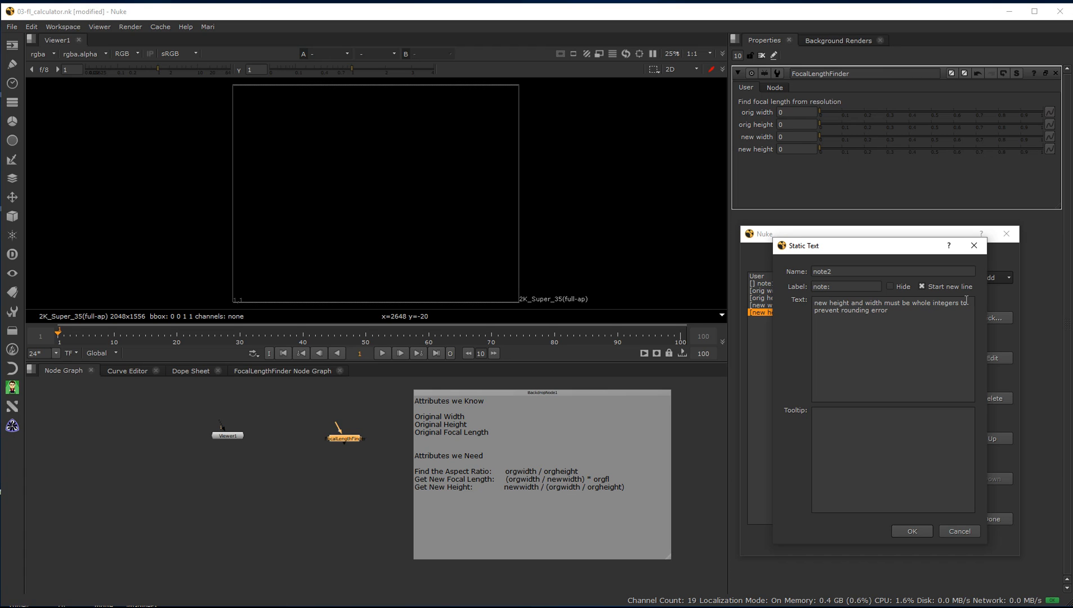
pyautogui.click(910, 531)
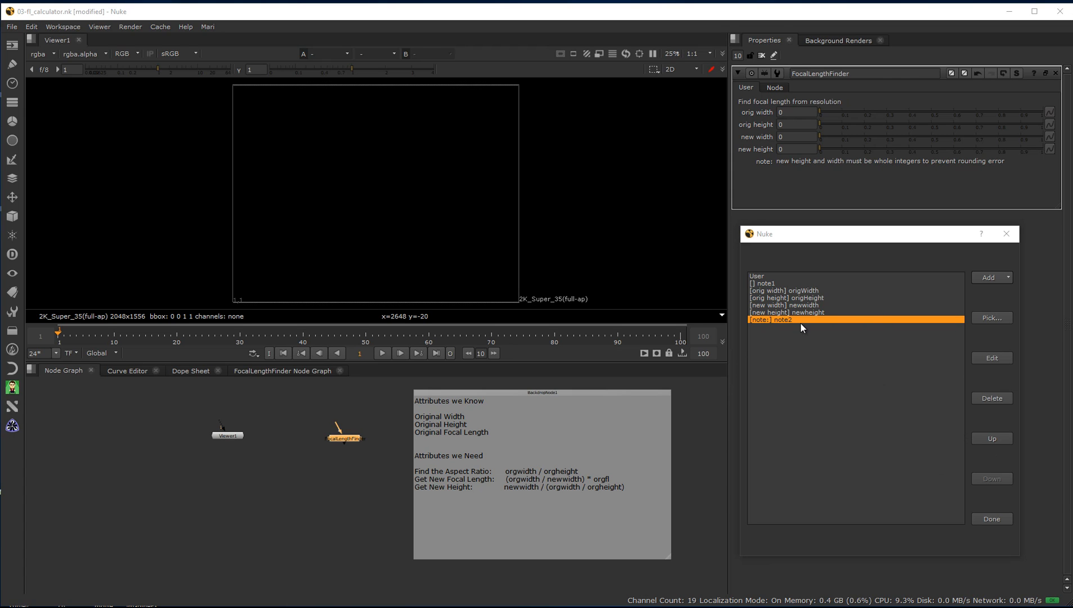
# Add a divider line below note2, followed by a floating point slider knob named origFL with the label "orig focal length".
pyautogui.click(993, 278)
pyautogui.click(990, 527)
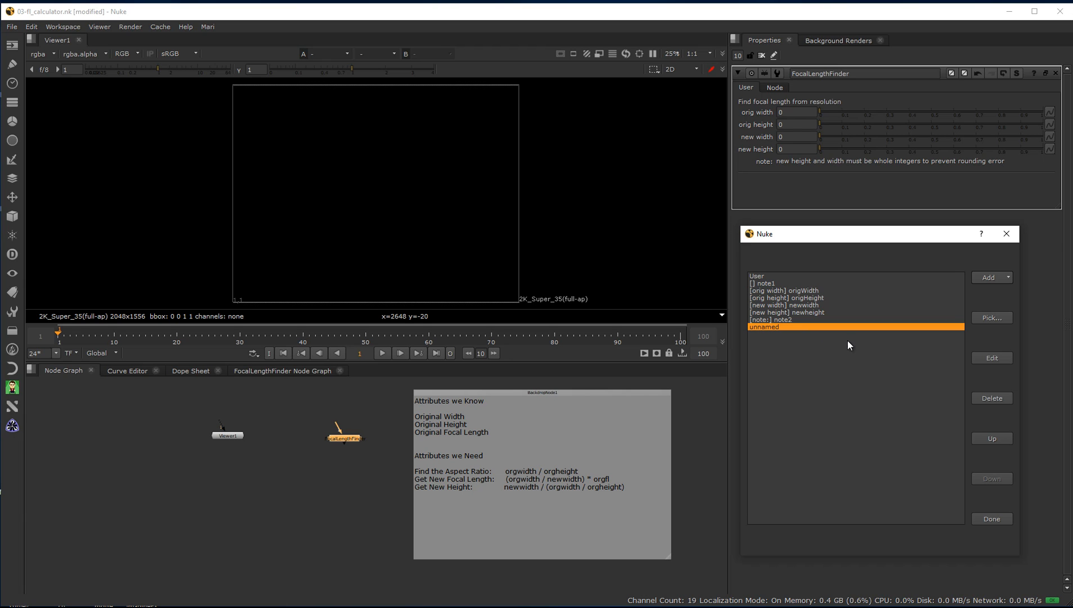
pyautogui.click(992, 280)
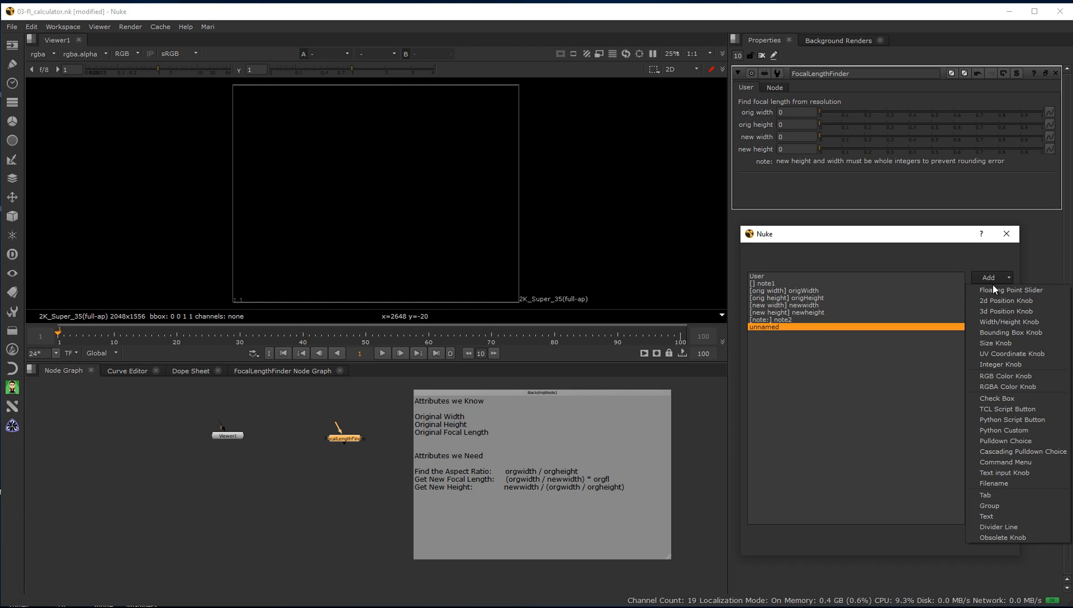
pyautogui.click(993, 286)
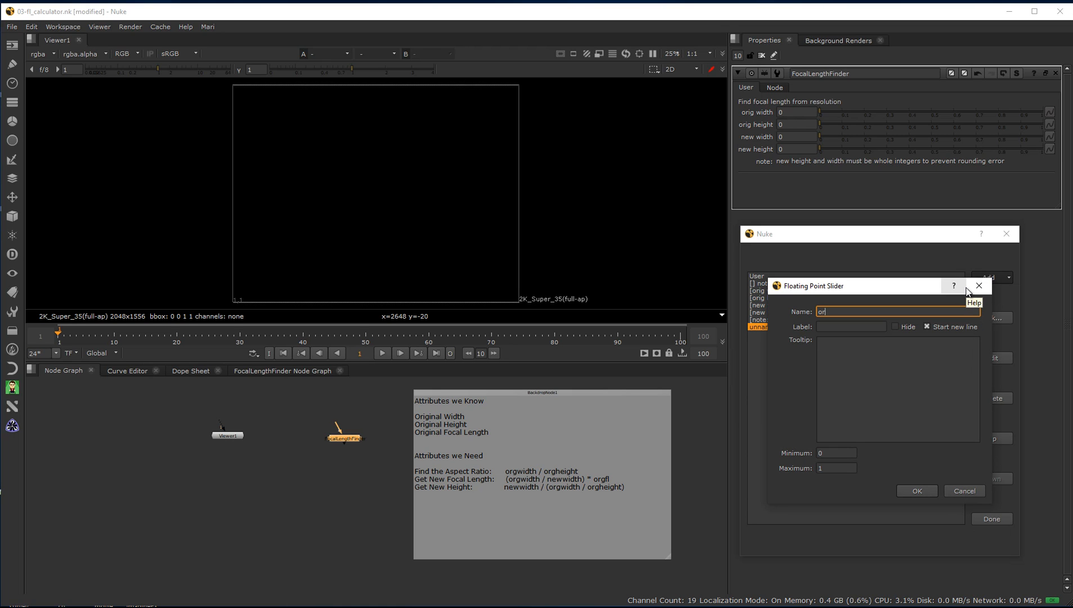
pyautogui.write('origFL')
pyautogui.click(845, 325)
pyautogui.write('orig focal length')
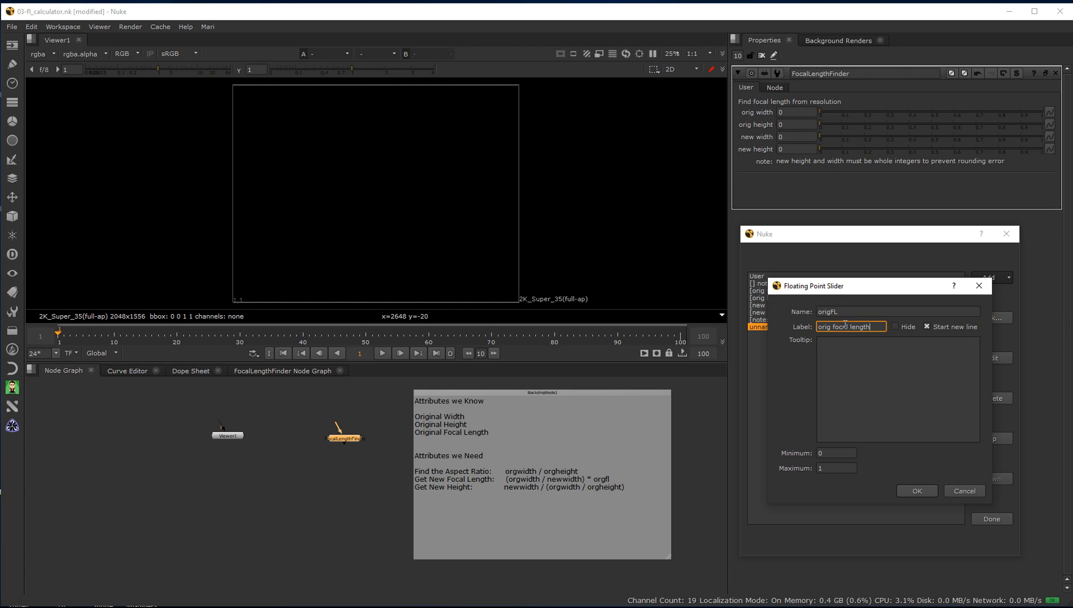
pyautogui.click(917, 492)
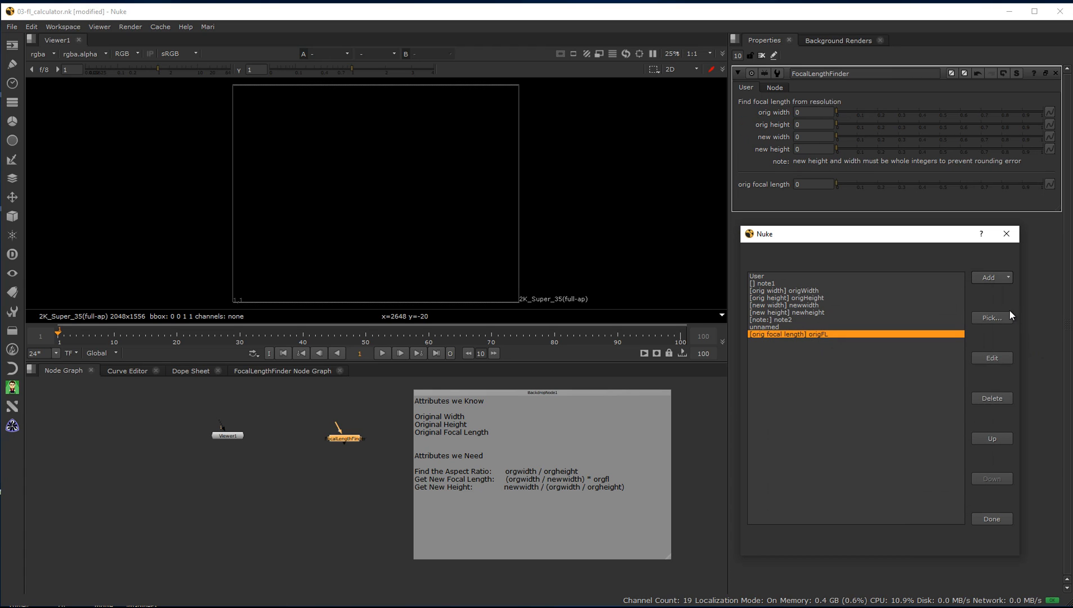
# Add a floating point slider knob named newFL with the label "new focal length" below the origFL knob.
pyautogui.click(992, 277)
pyautogui.click(1041, 289)
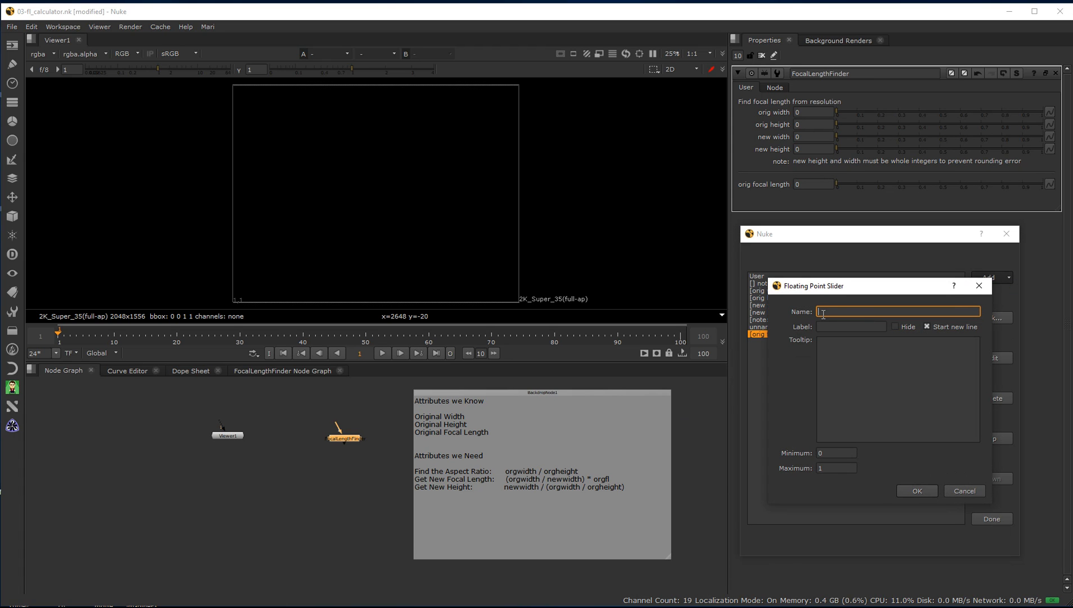
pyautogui.write('newFL')
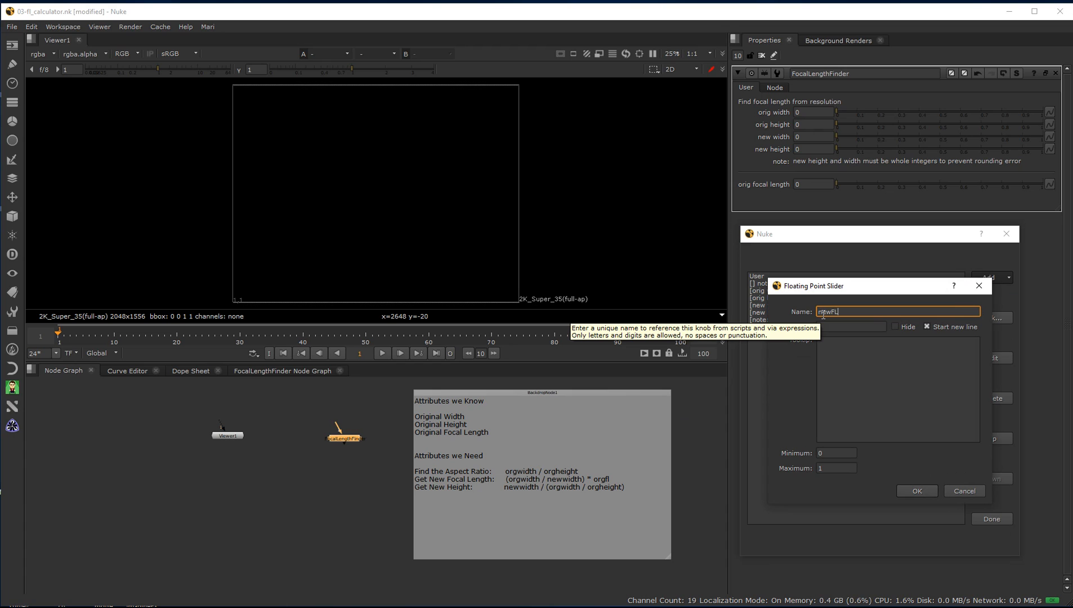
pyautogui.click(832, 330)
pyautogui.write('new Focal length')
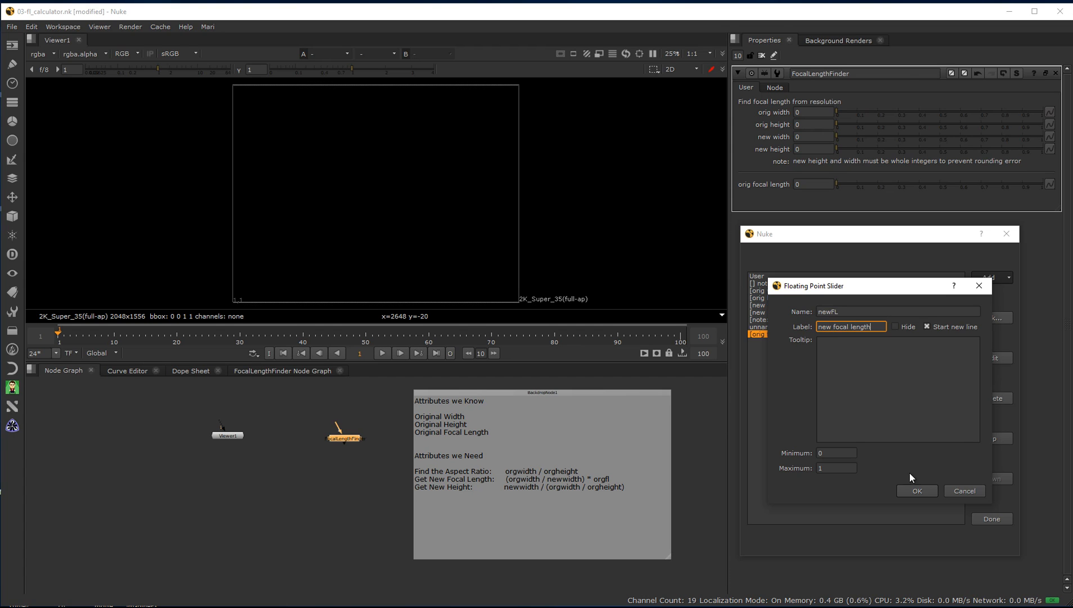
pyautogui.click(916, 491)
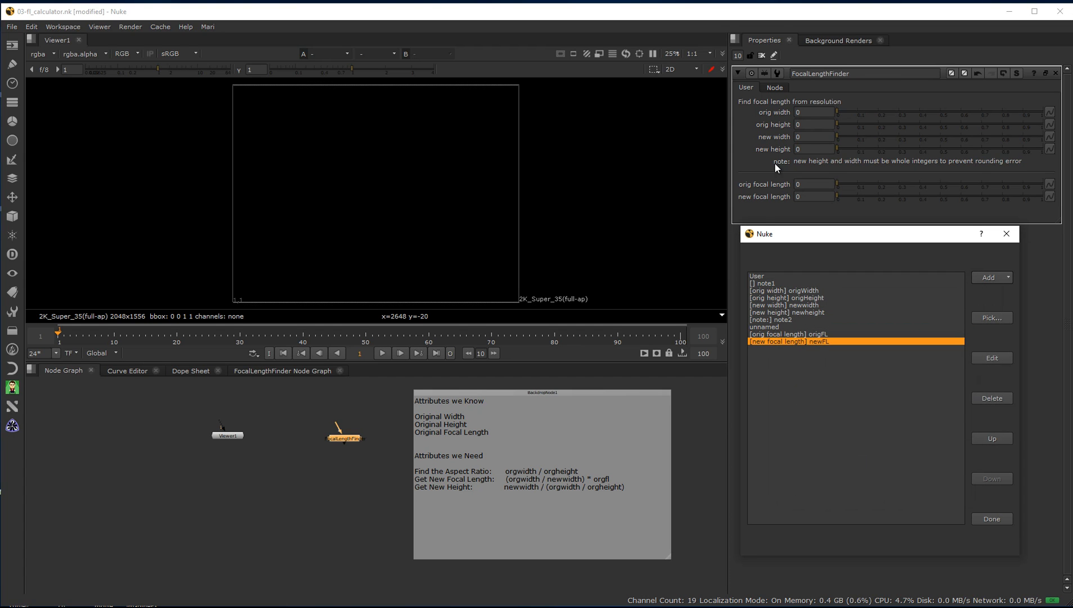
# Add a divider line and a floating point slider knob named ar labelled "aspect ratio", and finish editing the user knobs.
pyautogui.click(1000, 280)
pyautogui.click(990, 527)
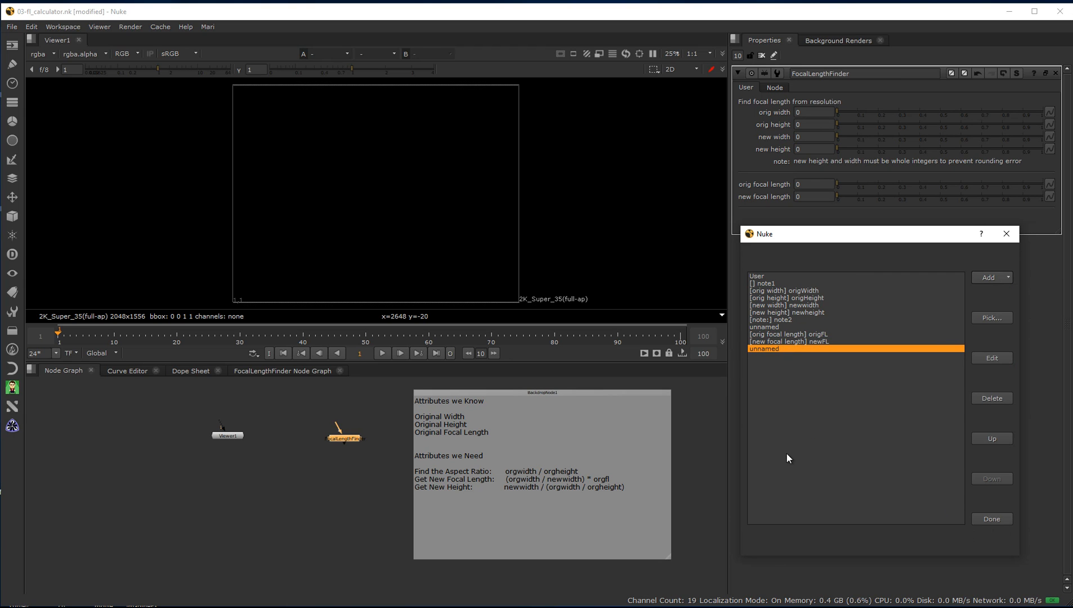
pyautogui.click(988, 275)
pyautogui.click(990, 288)
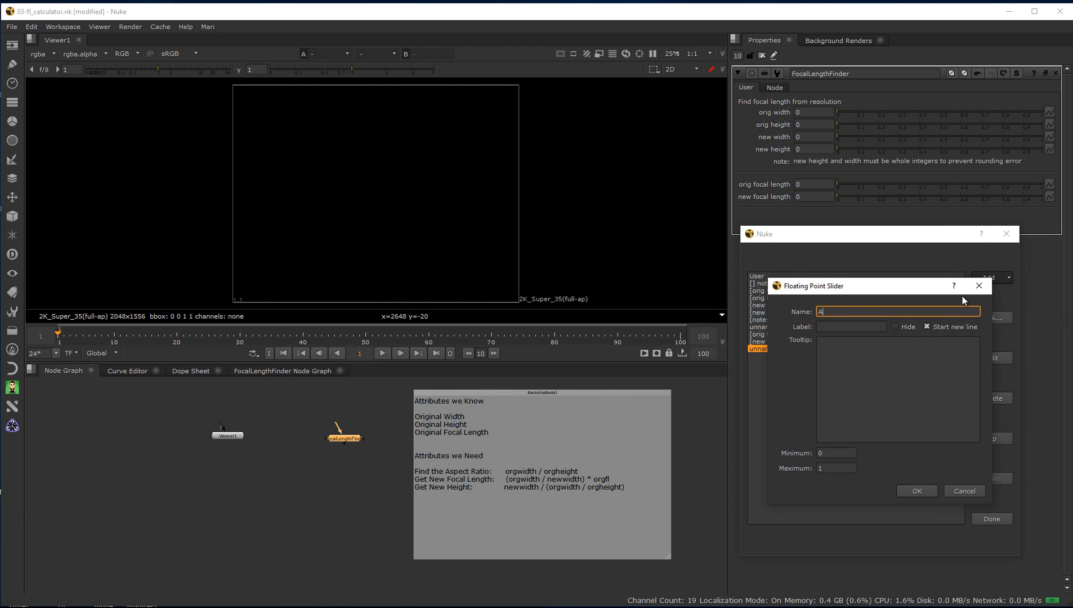
pyautogui.write('ar')
pyautogui.click(853, 331)
pyautogui.write('aspect ratio')
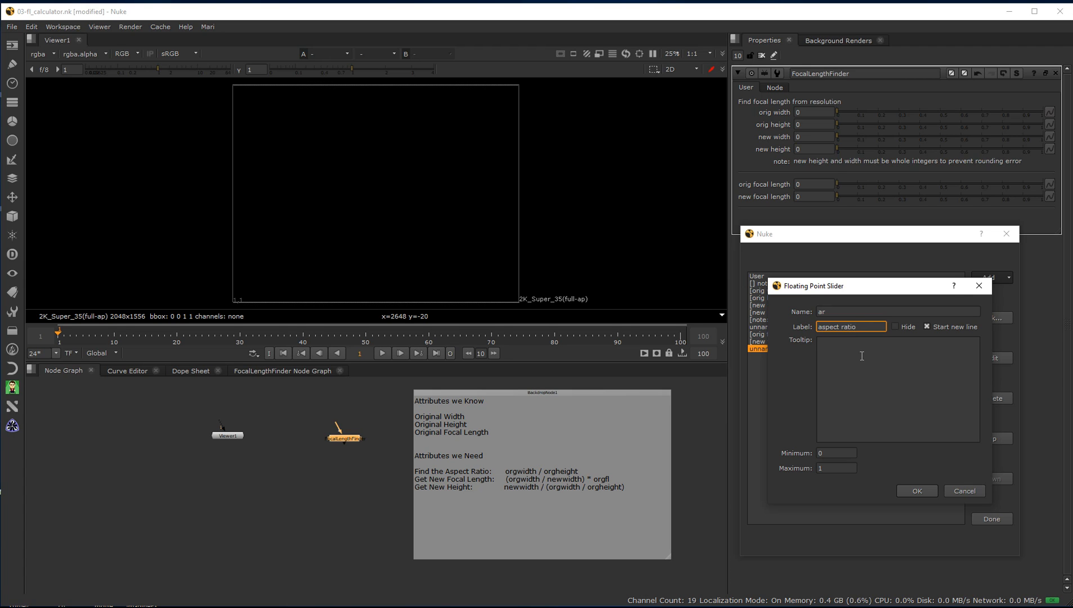
pyautogui.click(911, 489)
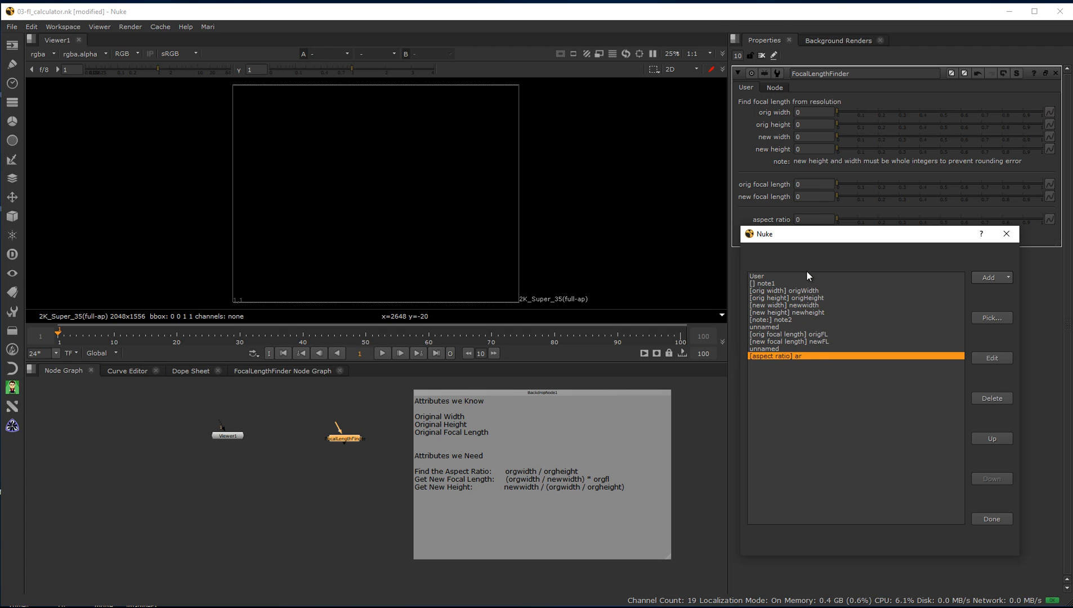
pyautogui.click(995, 519)
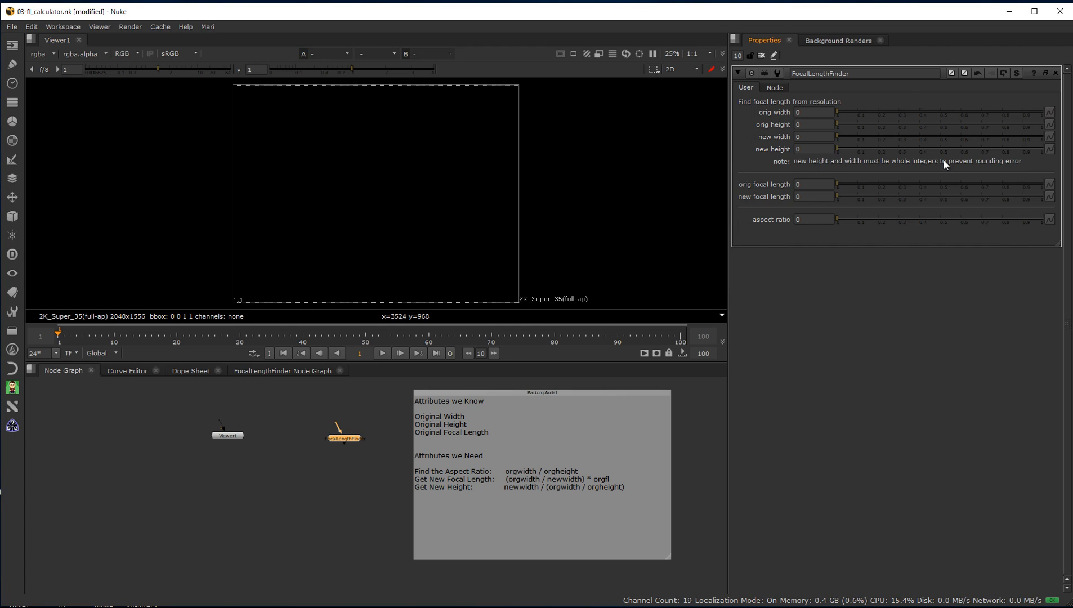
pyautogui.click(348, 544)
pyautogui.click(340, 439)
pyautogui.click(775, 87)
pyautogui.click(746, 88)
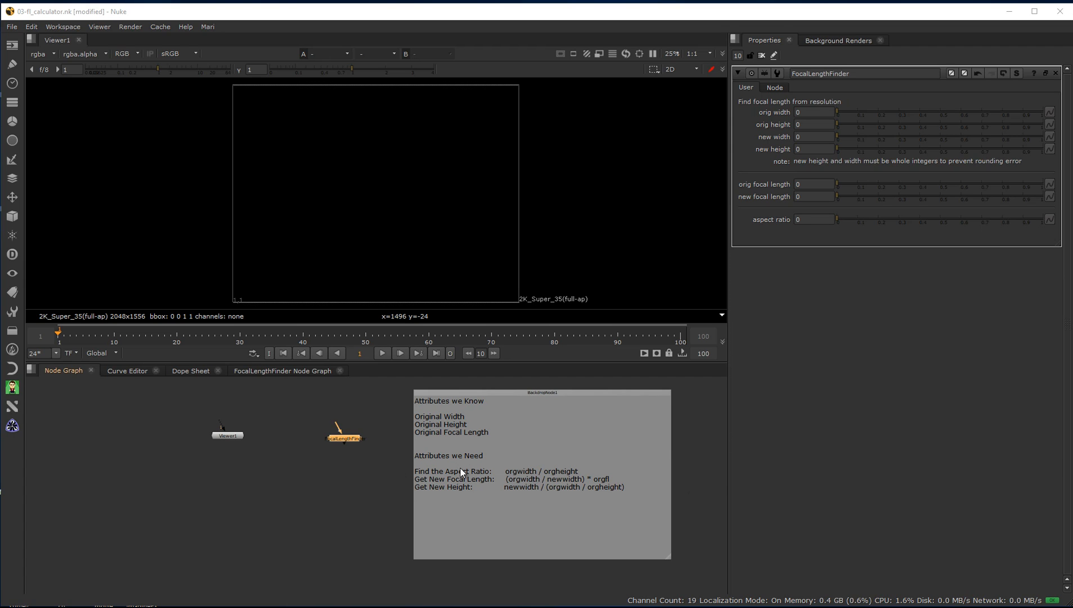
pyautogui.click(493, 480)
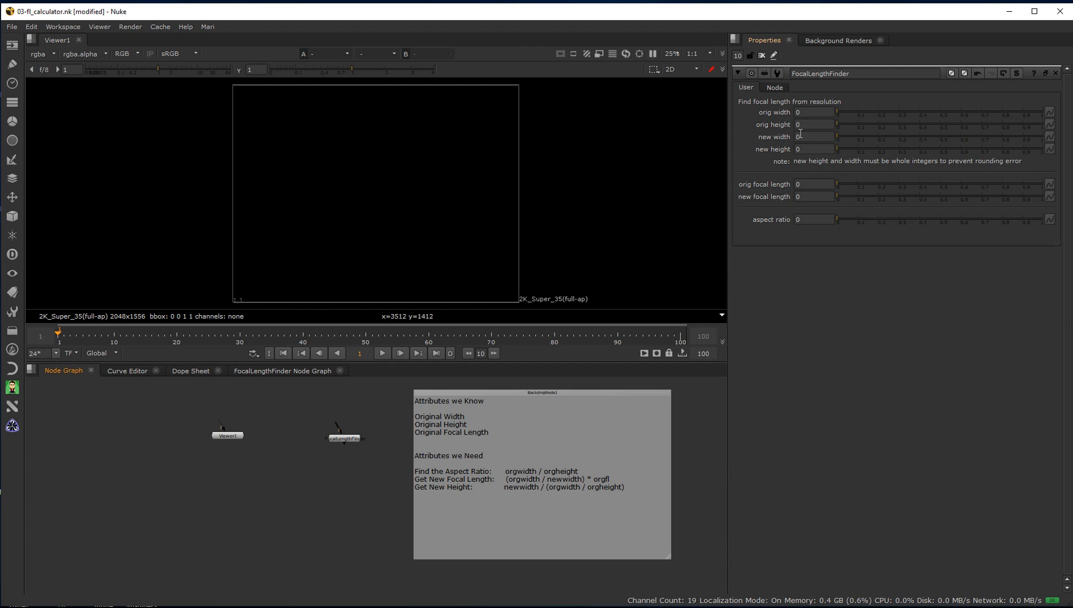
# Set the orig width to 1280 and the orig height to 720 on the FocalLengthFinder node.
pyautogui.click(805, 113)
pyautogui.click(744, 122)
pyautogui.click(805, 124)
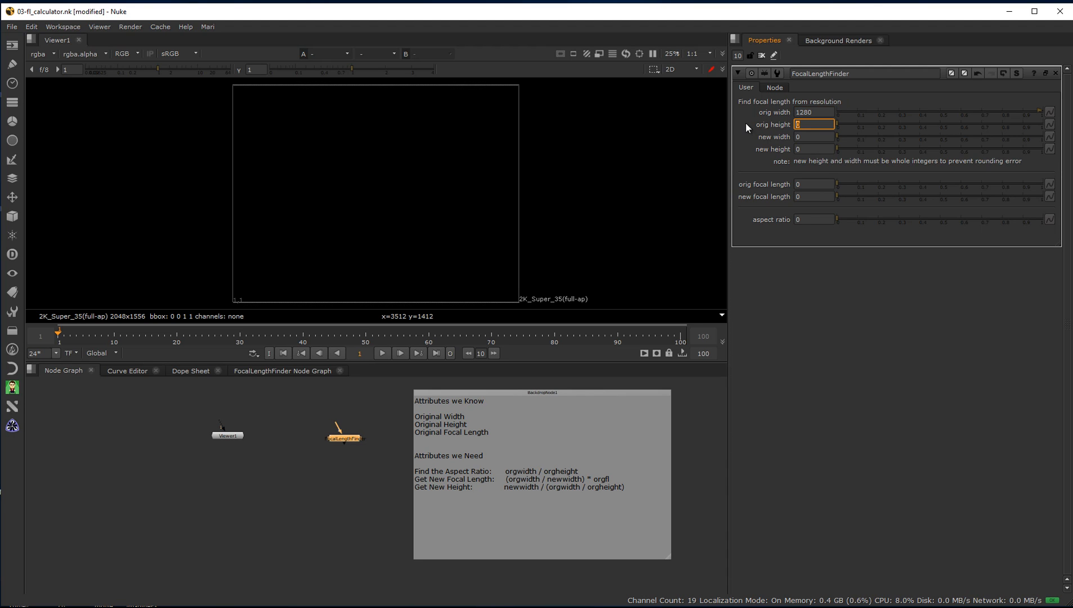
pyautogui.write('720')
pyautogui.click(776, 231)
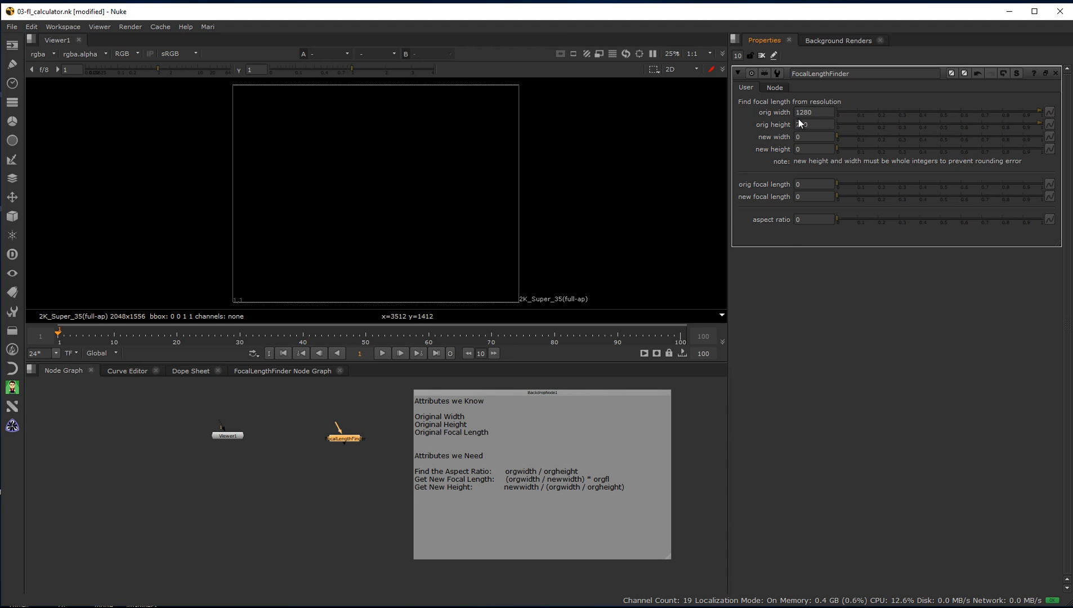
# Add an expression to the aspect ratio knob that references origWidth.
pyautogui.click(806, 219)
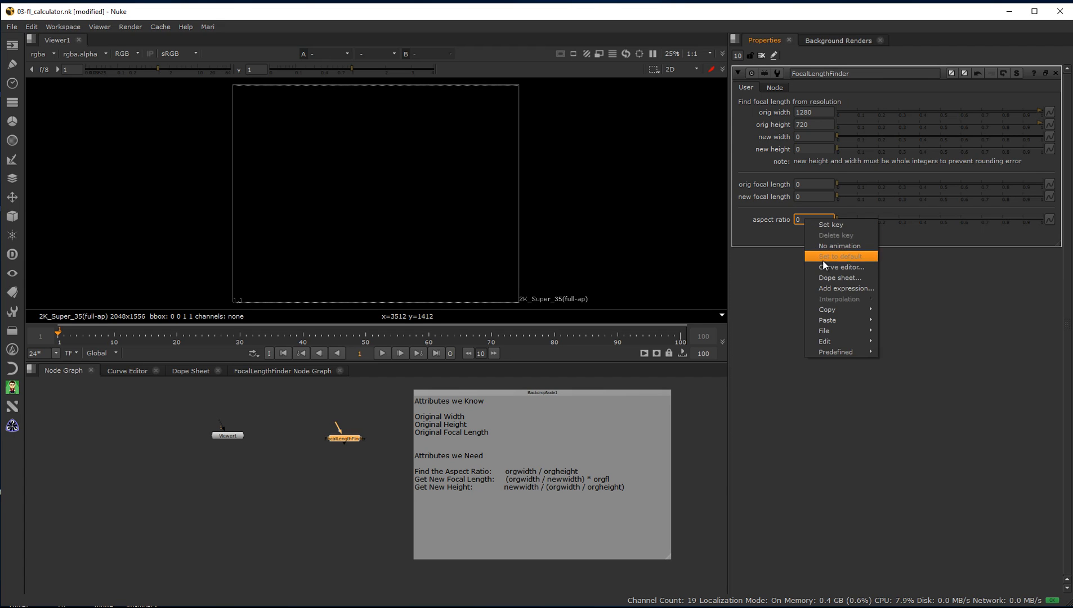
pyautogui.click(833, 287)
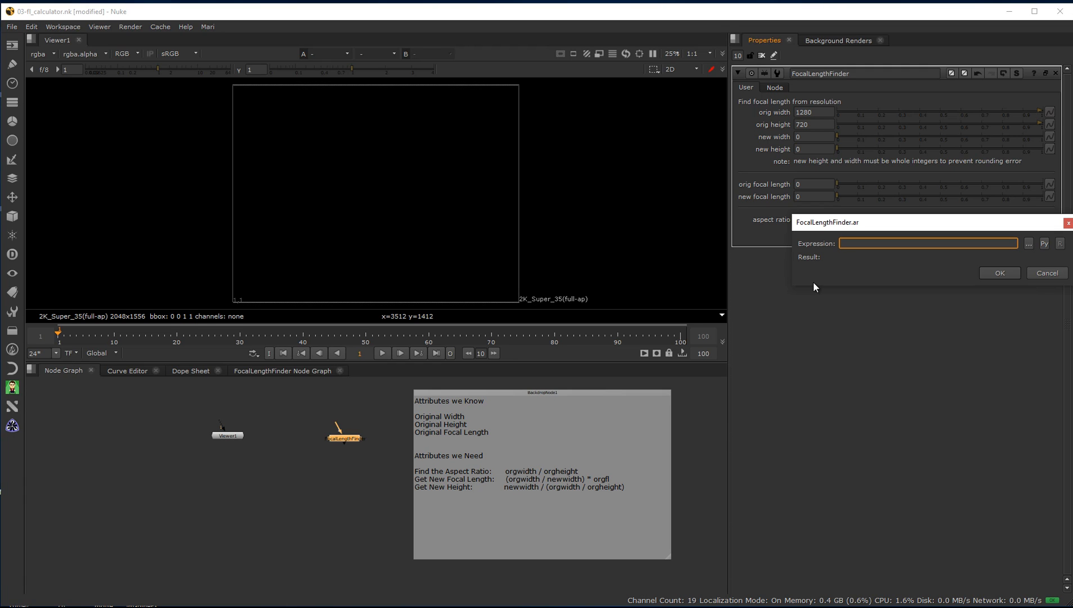
pyautogui.write('origwidth')
pyautogui.press('BackSpace')
pyautogui.press('BackSpace')
pyautogui.press('BackSpace')
pyautogui.press('BackSpace')
pyautogui.press('BackSpace')
pyautogui.write('Width')
pyautogui.click(989, 273)
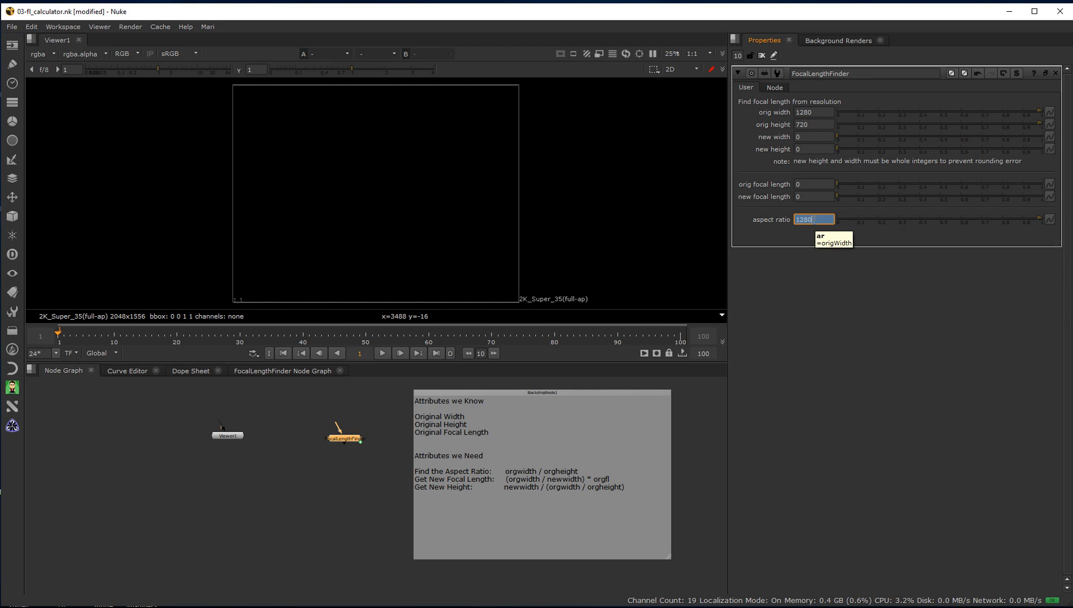
# Extend the aspect ratio knob's expression to origWidth / origHeight.
pyautogui.rightClick(812, 219)
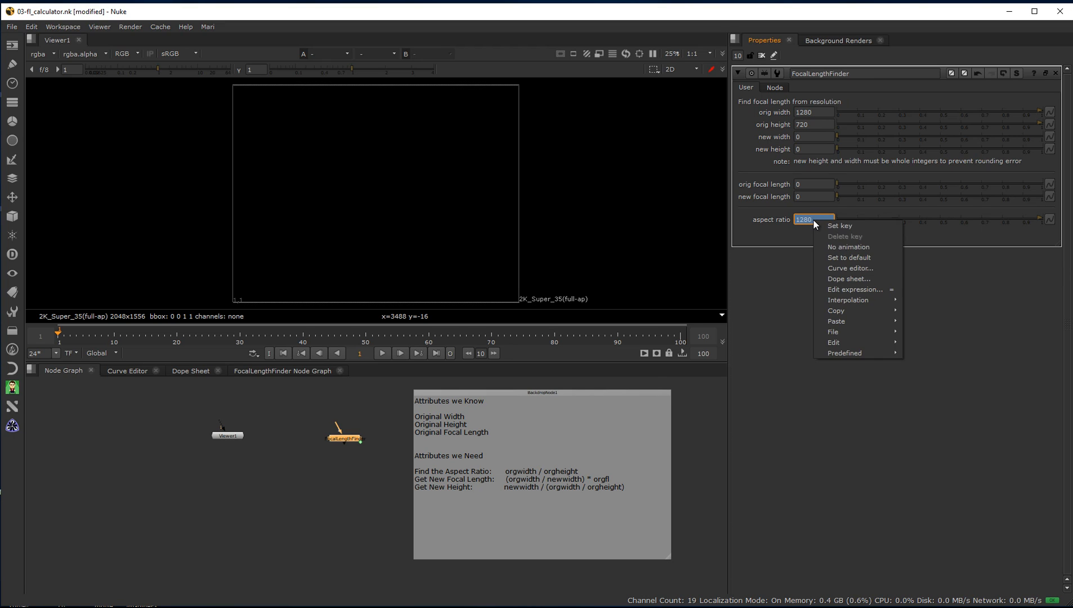
pyautogui.click(838, 291)
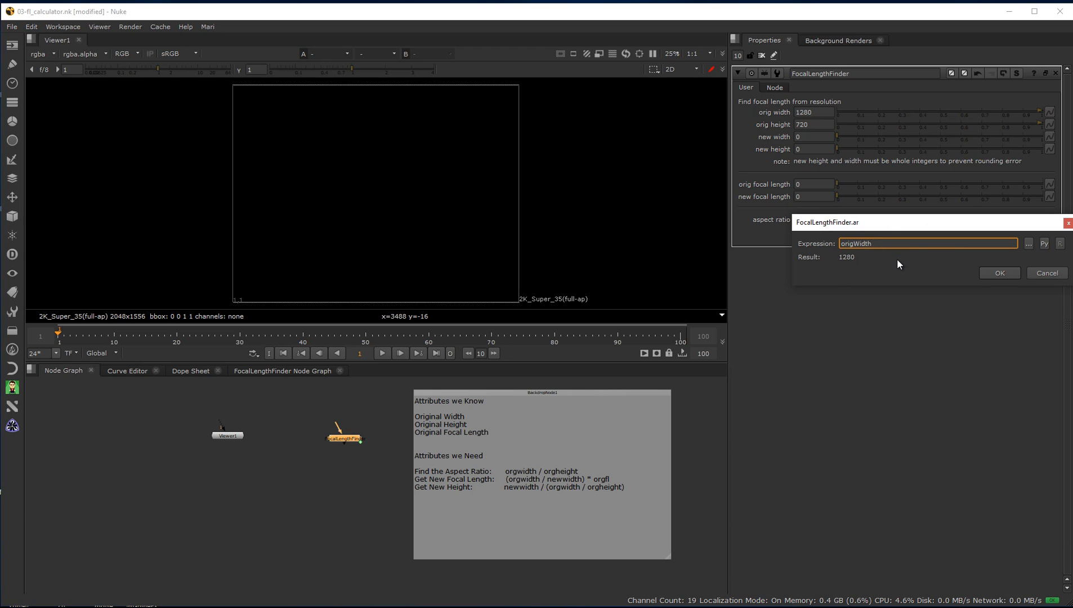
pyautogui.write('/ origHeight')
pyautogui.click(999, 275)
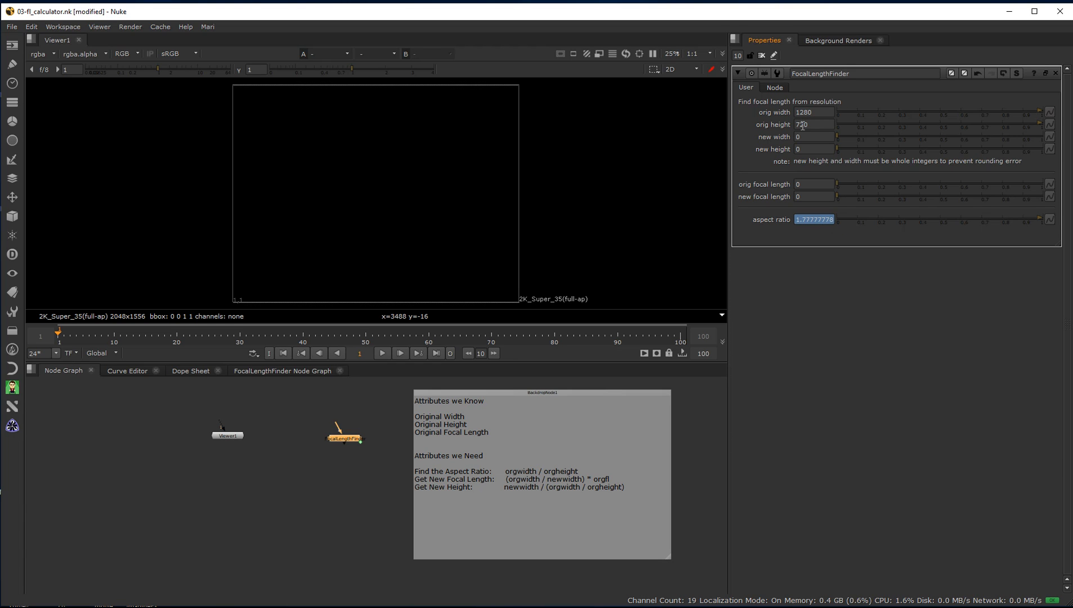
# Test the aspect ratio expression by stepping the orig height up and down, and return it to 720.
pyautogui.moveTo(803, 127); pyautogui.dragTo(919, 160)
pyautogui.write('1')
pyautogui.press('Up')
pyautogui.press('Up')
pyautogui.press('Up')
pyautogui.press('Up')
pyautogui.press('Up')
pyautogui.press('Up')
pyautogui.press('Up')
pyautogui.press('Up')
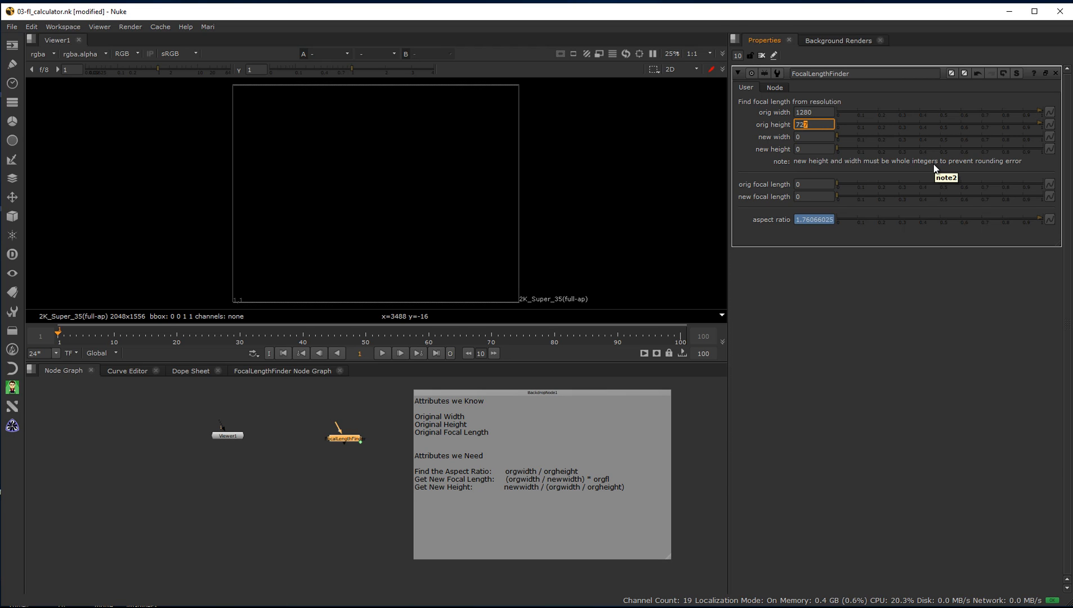
pyautogui.press('Up')
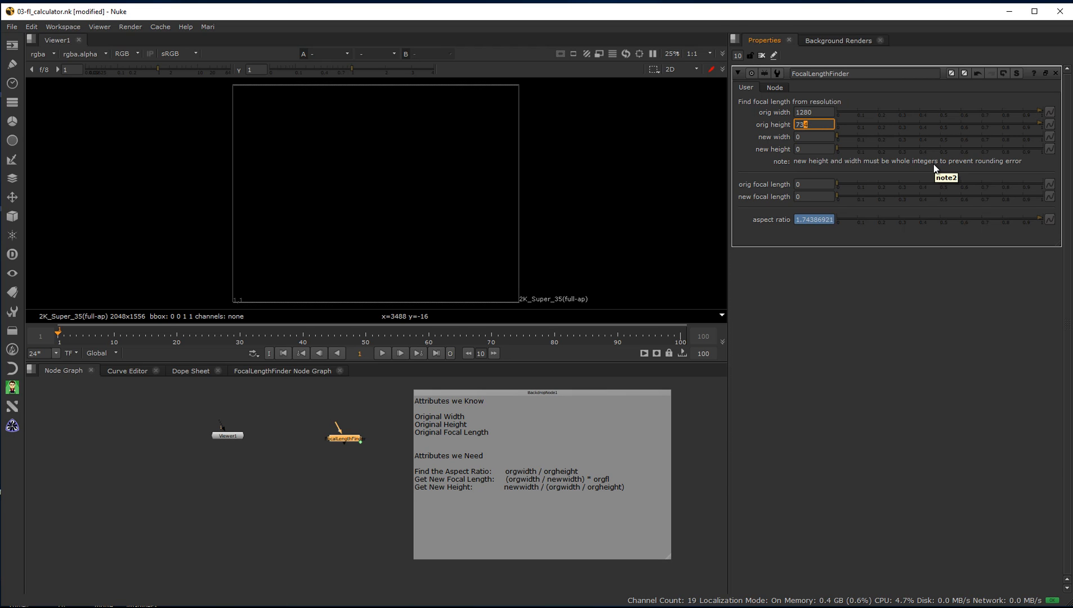
pyautogui.press('Down')
pyautogui.press('Down')
pyautogui.press('Down')
pyautogui.press('Down')
pyautogui.press('Down')
pyautogui.press('Down')
pyautogui.press('Down')
pyautogui.press('Down')
pyautogui.press('Down')
pyautogui.press('Down')
pyautogui.press('Up')
pyautogui.press('Up')
pyautogui.press('Down')
pyautogui.press('Down')
pyautogui.press('Down')
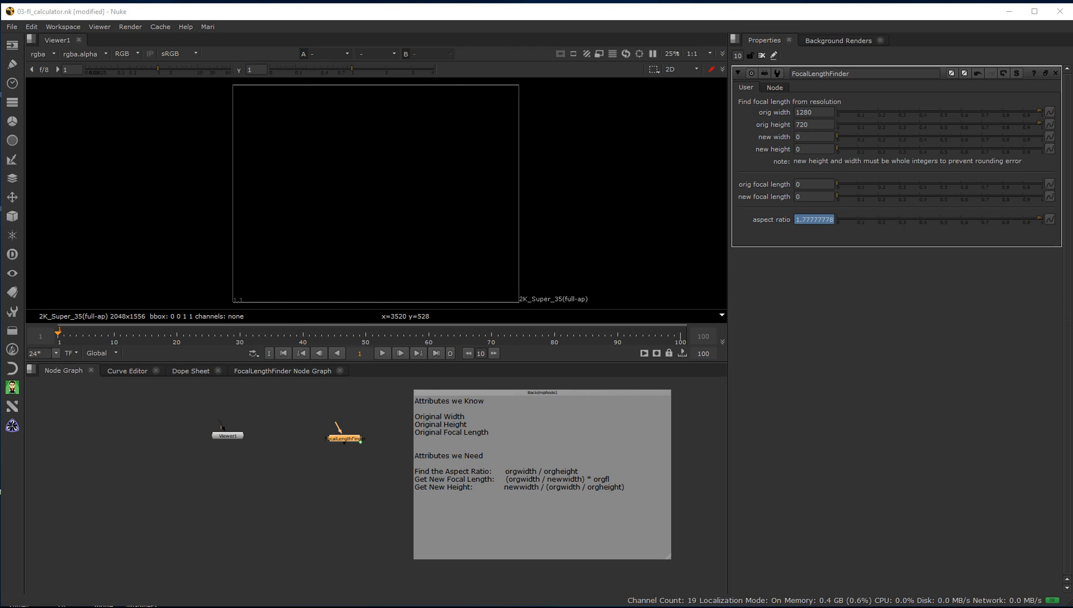
# Set the new width on the FocalLengthFinder node to 1888.
pyautogui.doubleClick(803, 137)
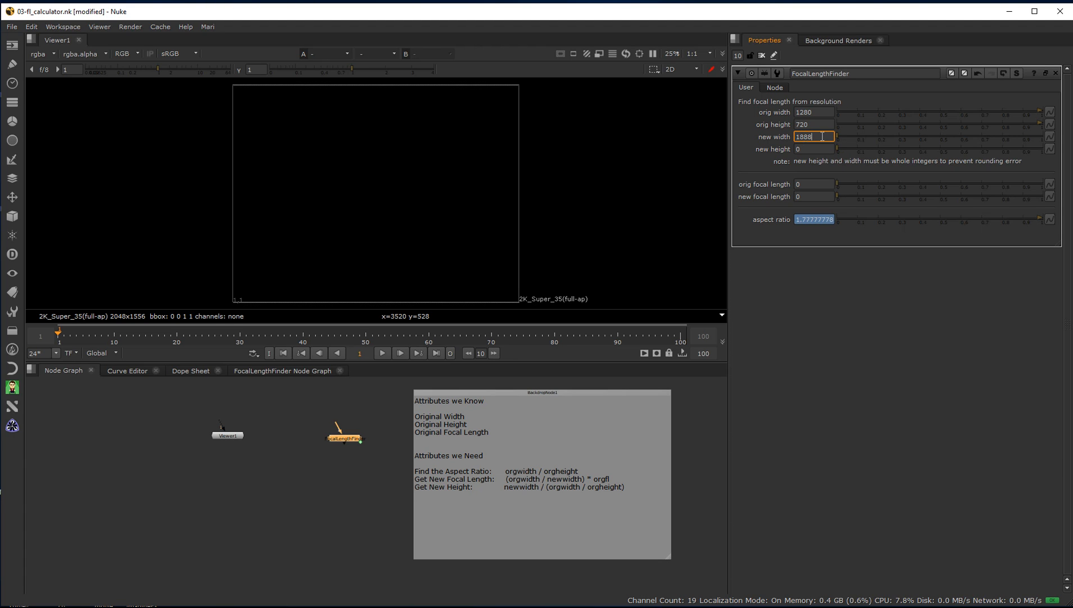
pyautogui.moveTo(803, 135); pyautogui.dragTo(813, 136)
pyautogui.click(823, 137)
pyautogui.hotkey('ctrl', 'a')
# Start an expression on the new height knob and enter newwidth / ar.
pyautogui.rightClick(800, 151)
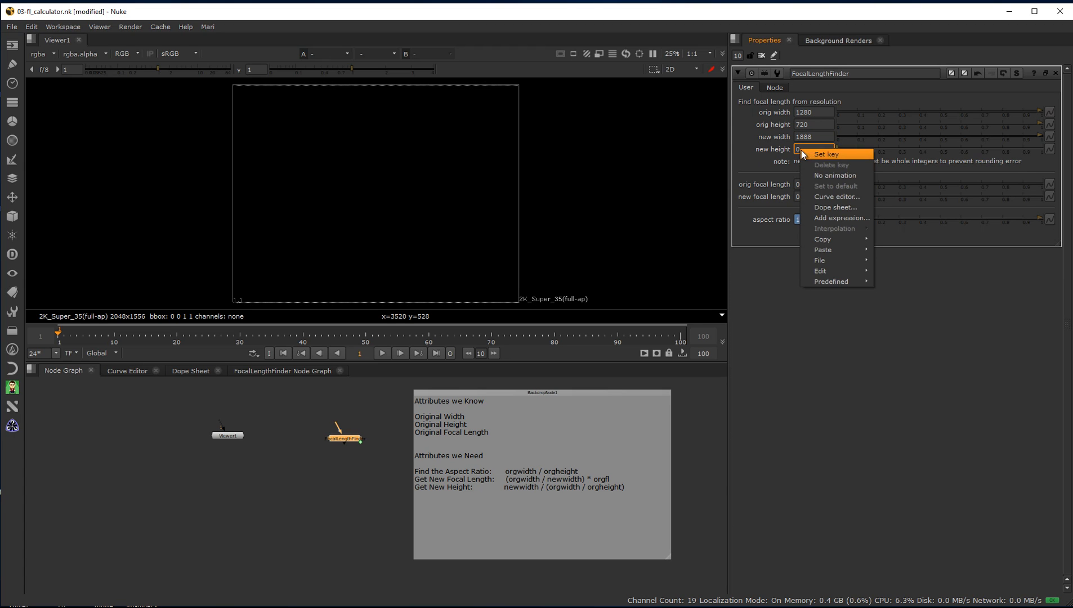
pyautogui.click(834, 218)
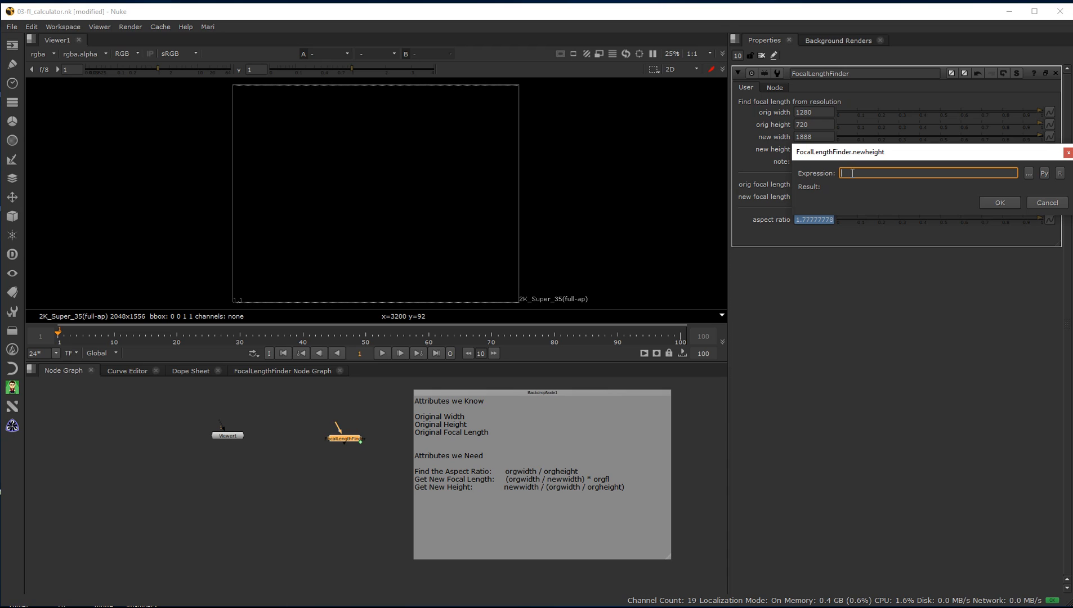
pyautogui.write('newWidth')
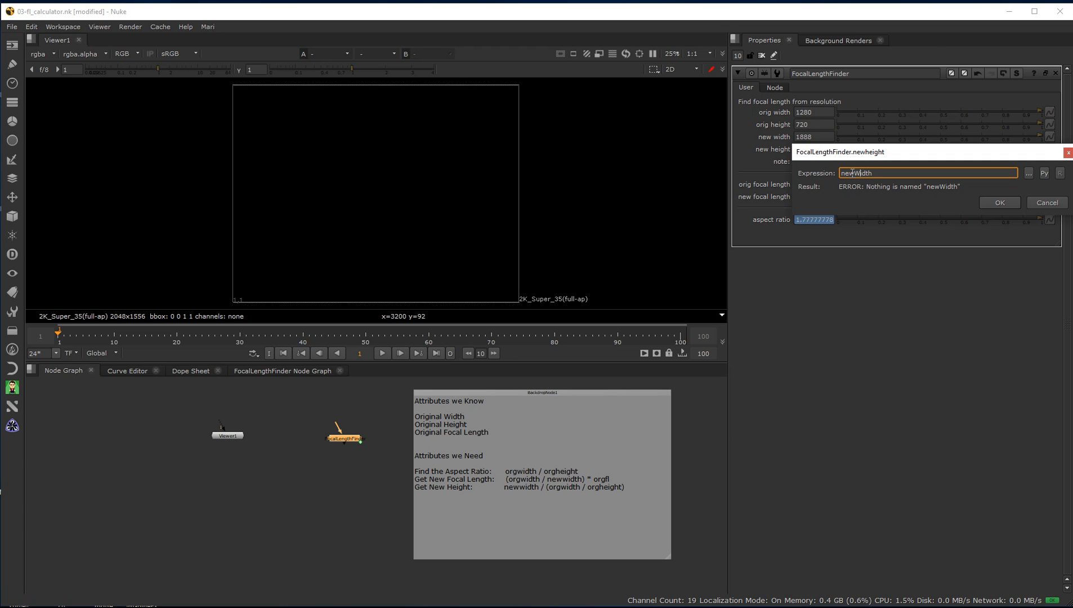
pyautogui.click(852, 173)
pyautogui.press('Delete')
pyautogui.write('w')
pyautogui.write('/ ar')
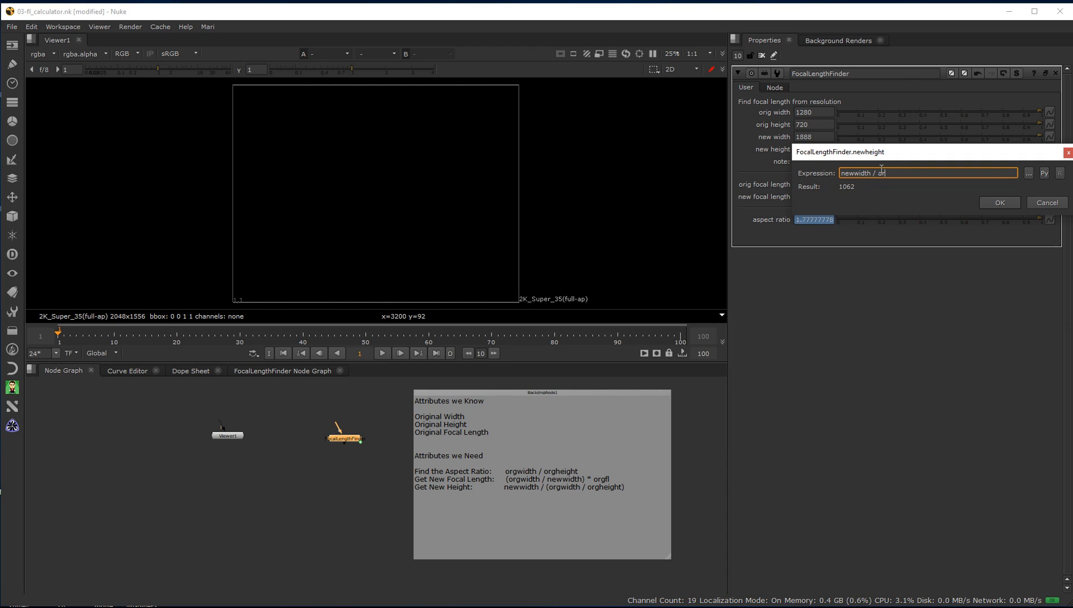
# Replace ar in the new height expression so it reads newwidth / (origWidth / origHeight), and apply it.
pyautogui.doubleClick(881, 172)
pyautogui.write('()')
pyautogui.press('Left')
pyautogui.write('origwidth')
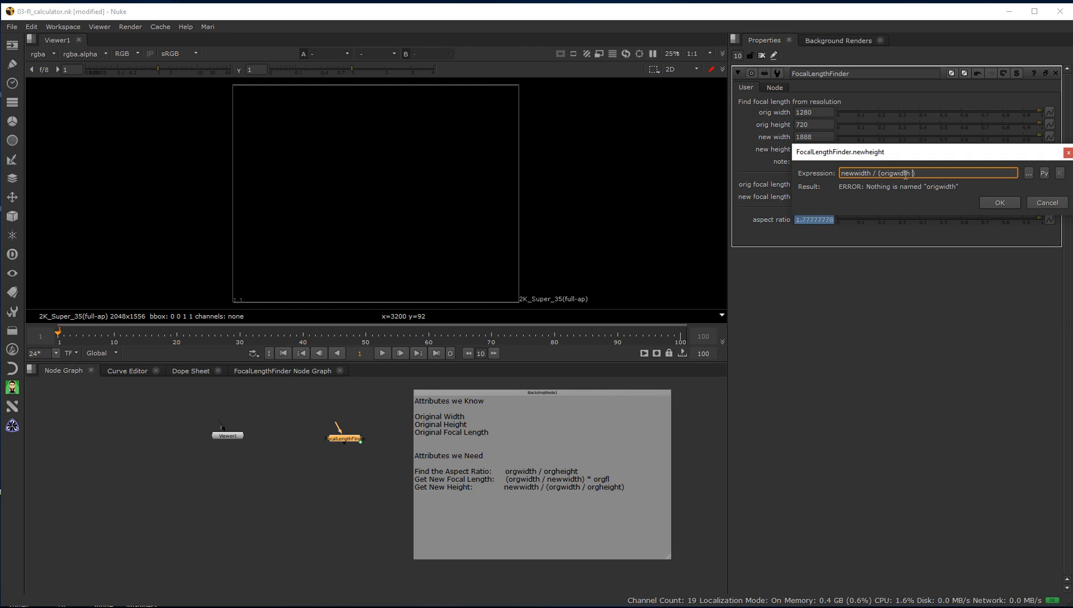
pyautogui.write(' / origheight')
pyautogui.press('Delete')
pyautogui.write('H')
pyautogui.click(896, 173)
pyautogui.press('Delete')
pyautogui.write('W')
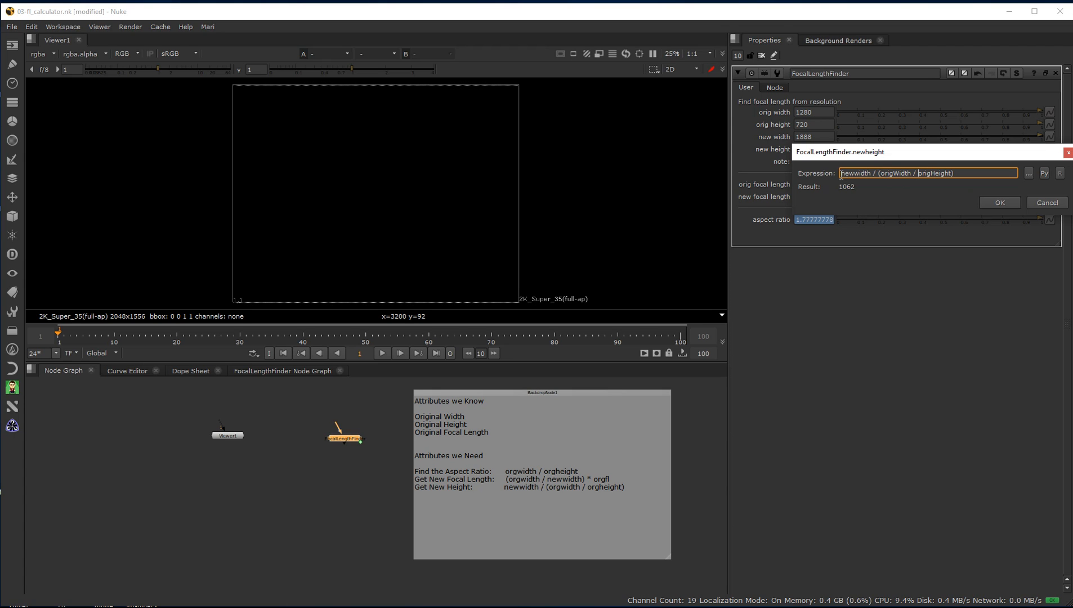
pyautogui.moveTo(875, 174); pyautogui.dragTo(958, 174)
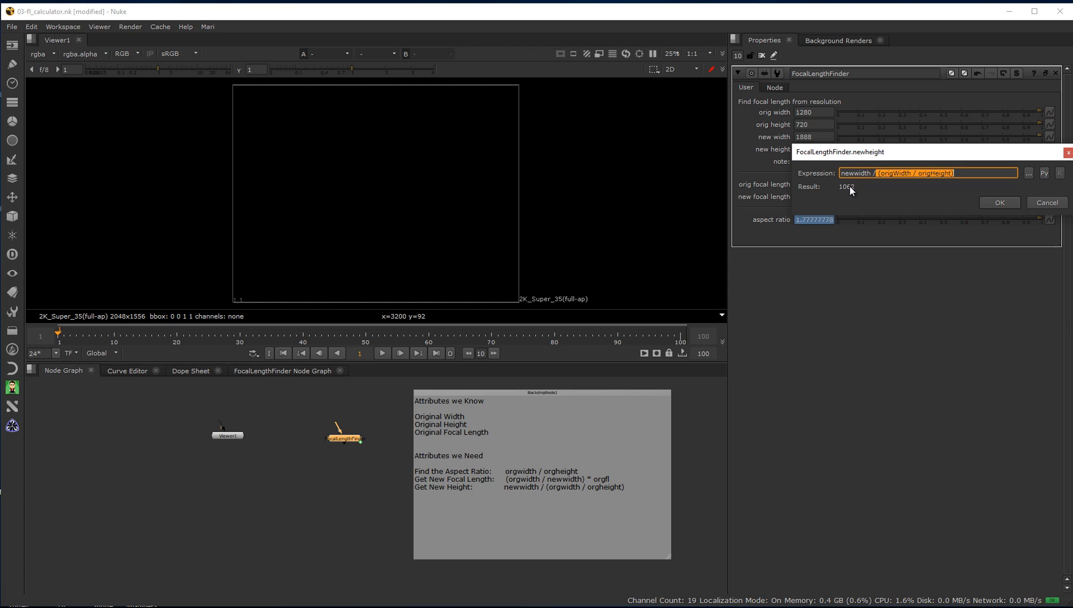
pyautogui.click(996, 203)
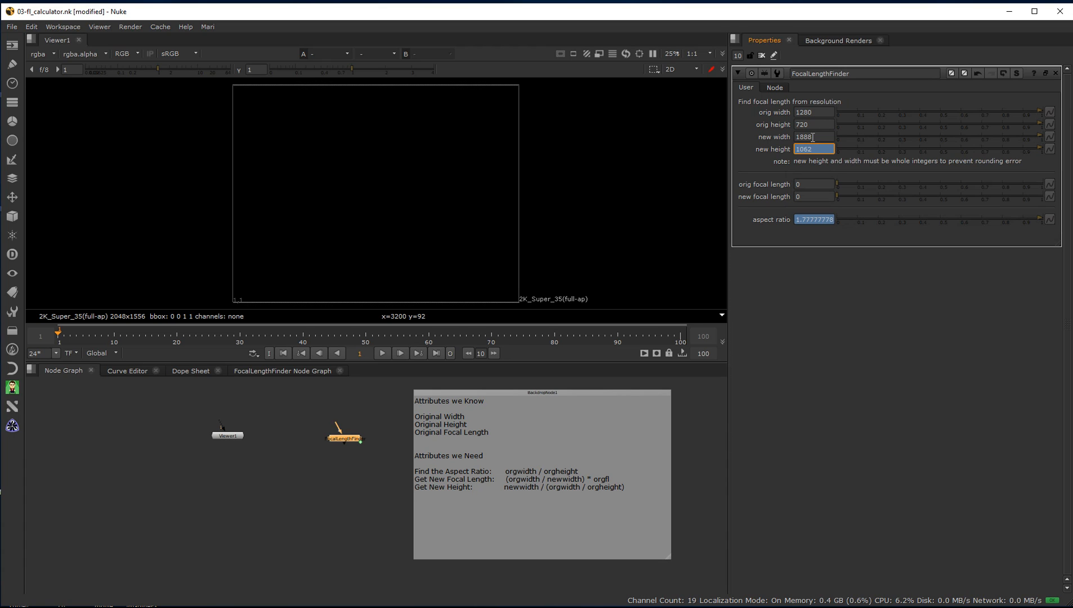
# Test the new height expression by stepping the new width up and down, and return it to 1888.
pyautogui.click(810, 136)
pyautogui.press('Up')
pyautogui.press('Up')
pyautogui.press('Up')
pyautogui.press('Up')
pyautogui.press('Up')
pyautogui.press('Up')
pyautogui.press('Down')
pyautogui.press('Down')
pyautogui.press('Down')
pyautogui.press('Down')
pyautogui.press('Up')
pyautogui.press('Up')
pyautogui.press('Up')
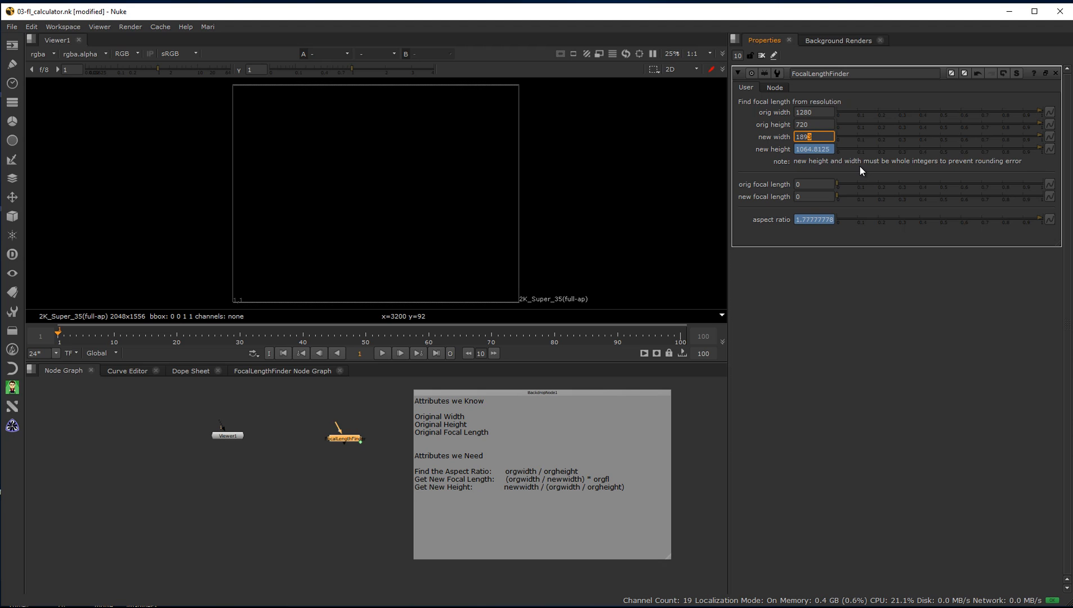
pyautogui.press('Up')
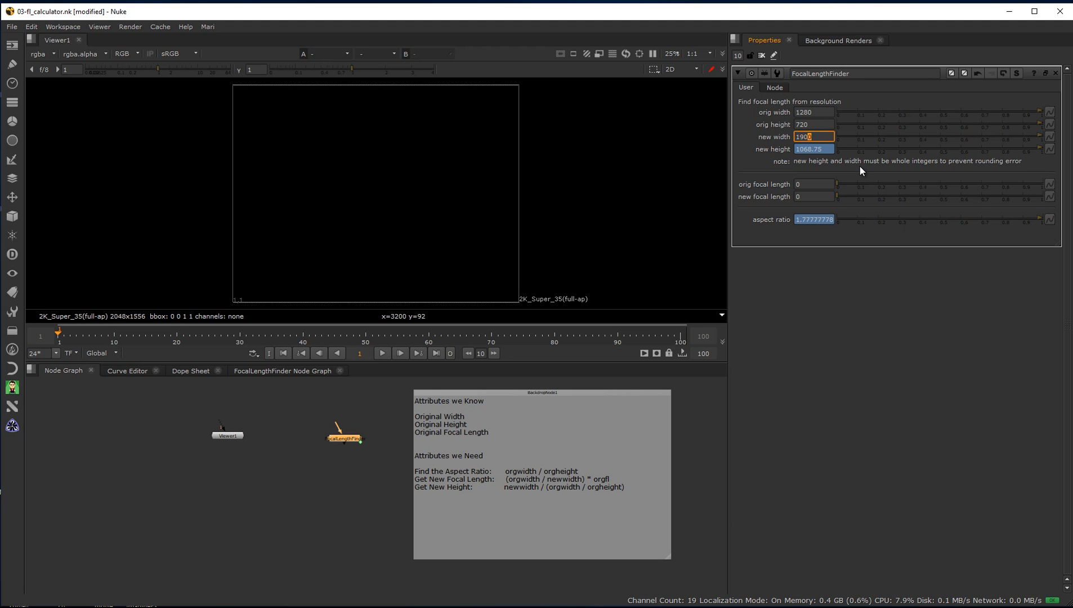
pyautogui.press('Down')
pyautogui.press('Down')
pyautogui.press('Up')
pyautogui.press('Down')
pyautogui.press('Down')
pyautogui.press('Down')
pyautogui.press('Down')
pyautogui.press('Down')
pyautogui.press('Down')
pyautogui.press('Down')
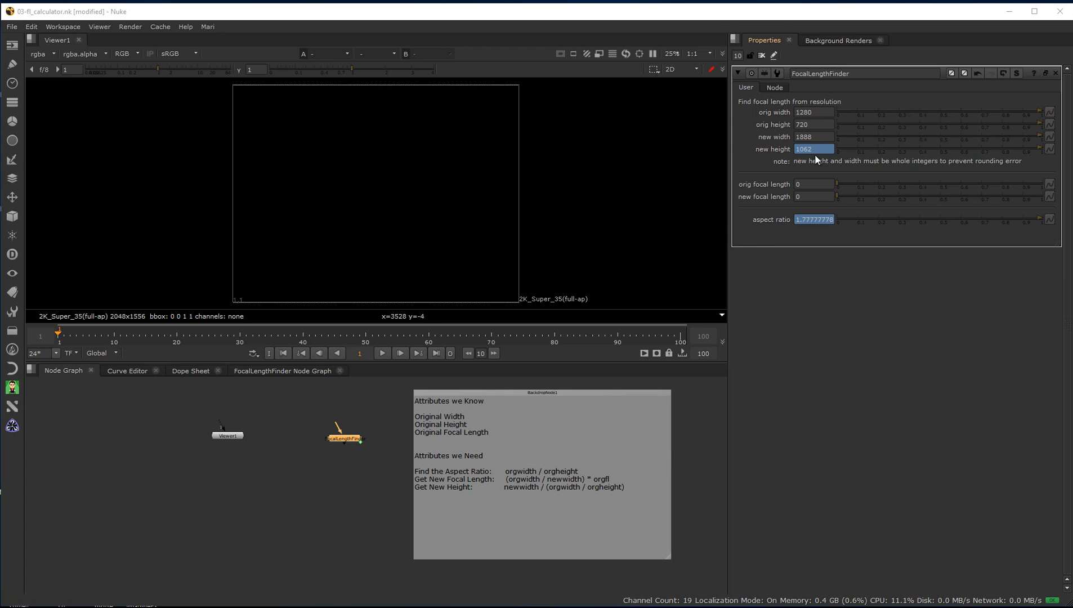
# Set the orig focal length to 62.
pyautogui.click(816, 196)
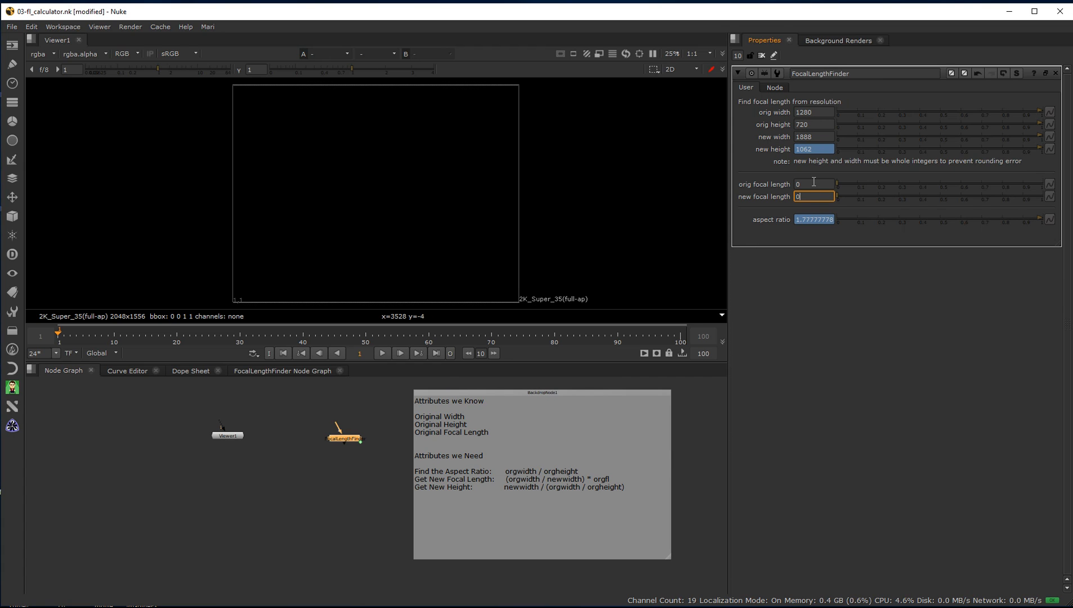
pyautogui.click(813, 183)
pyautogui.write('62')
pyautogui.press('Return')
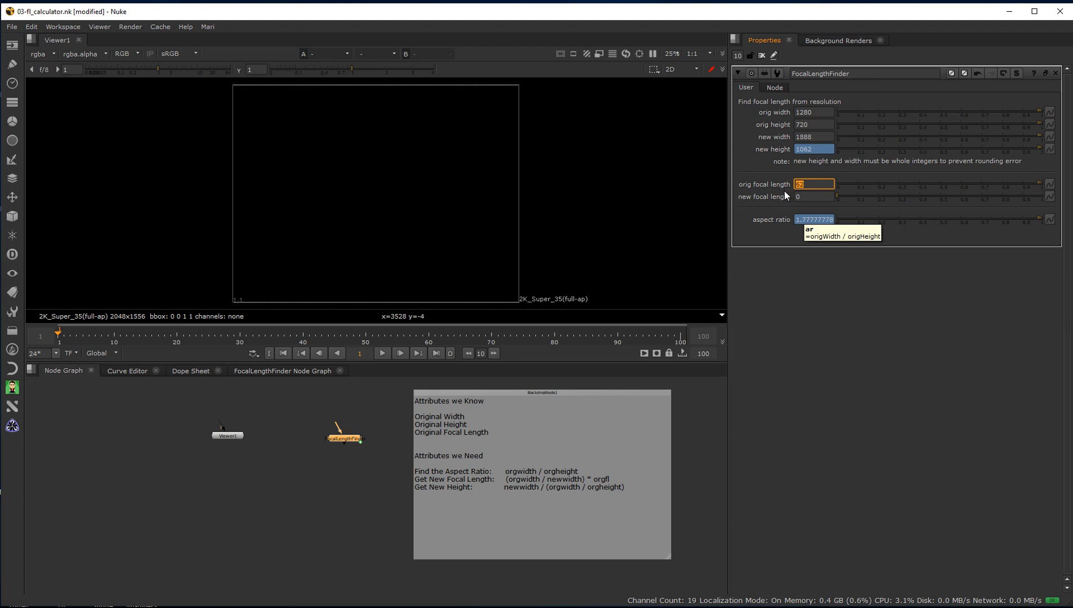
# Add the expression (origWidth / newwidth) * origFL to the new focal length knob.
pyautogui.click(815, 197)
pyautogui.rightClick(814, 198)
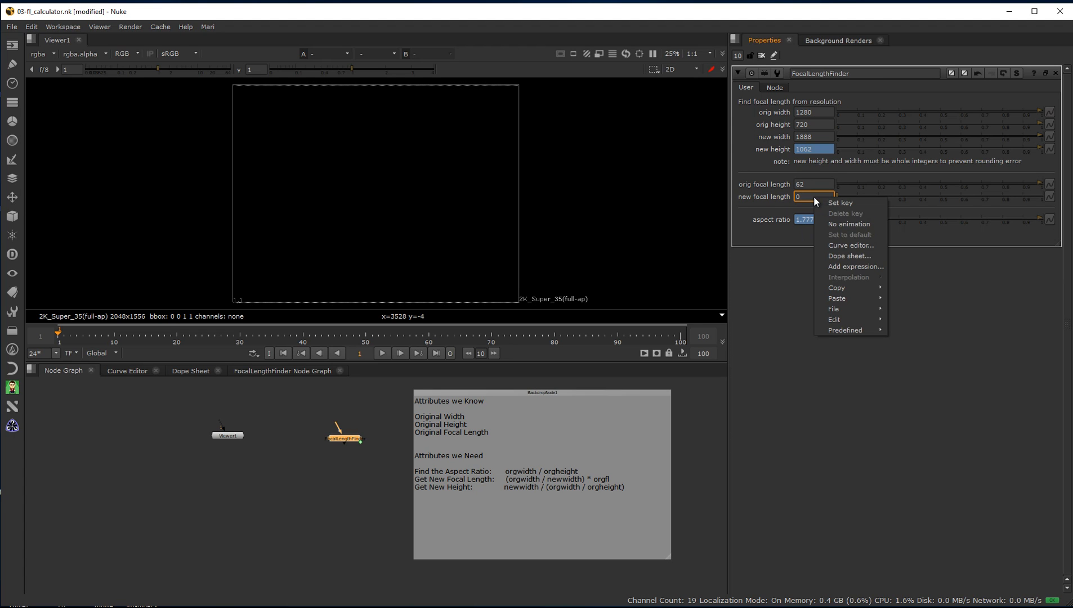
pyautogui.click(846, 268)
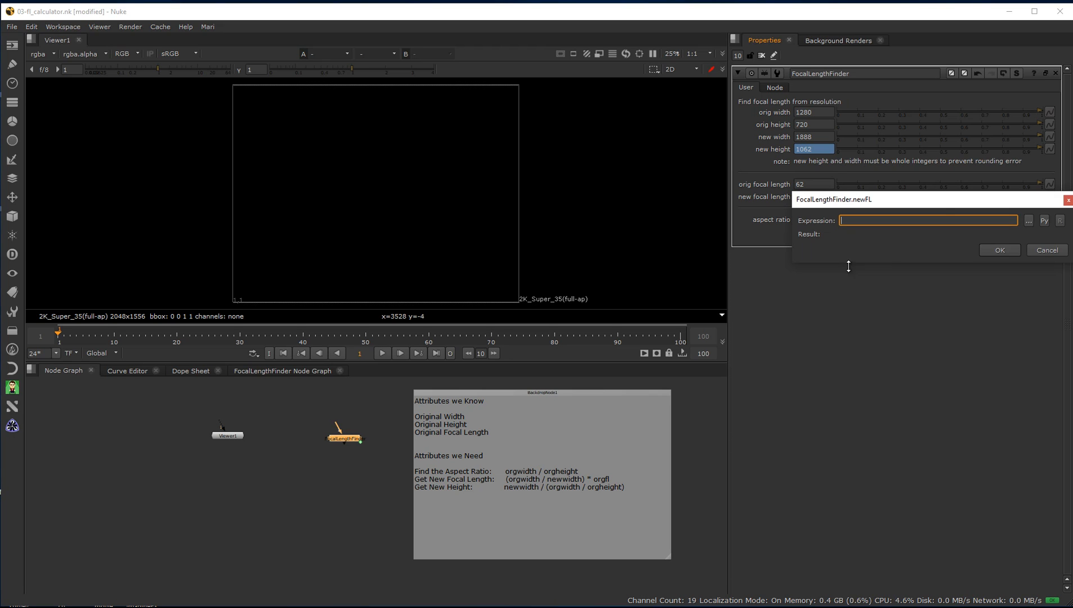
pyautogui.moveTo(921, 197); pyautogui.dragTo(875, 285)
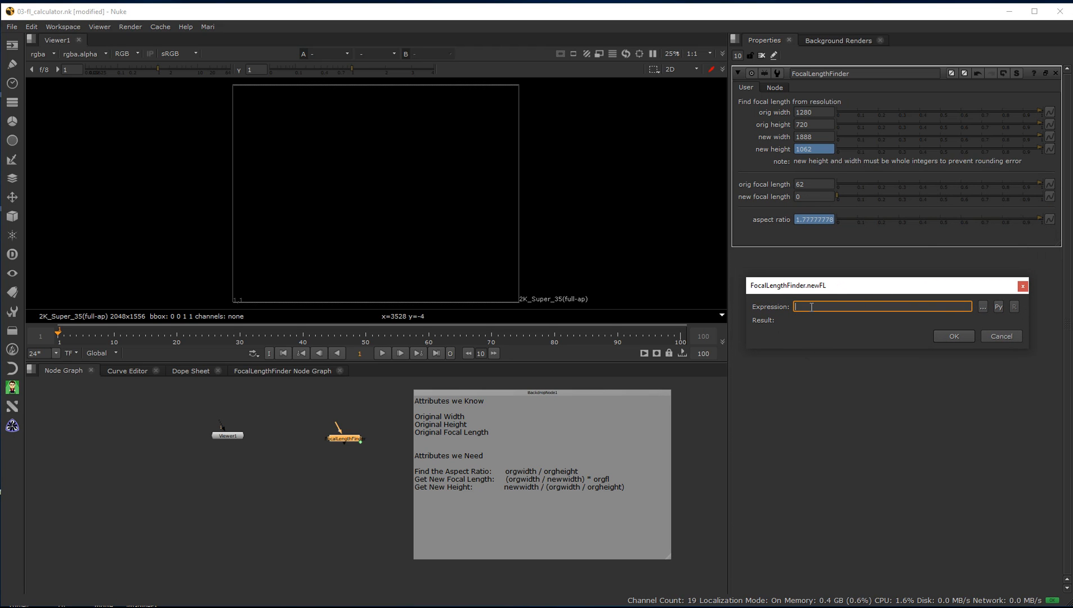
pyautogui.write('orig')
pyautogui.write('Width')
pyautogui.write('(')
pyautogui.press('Right')
pyautogui.press('Right')
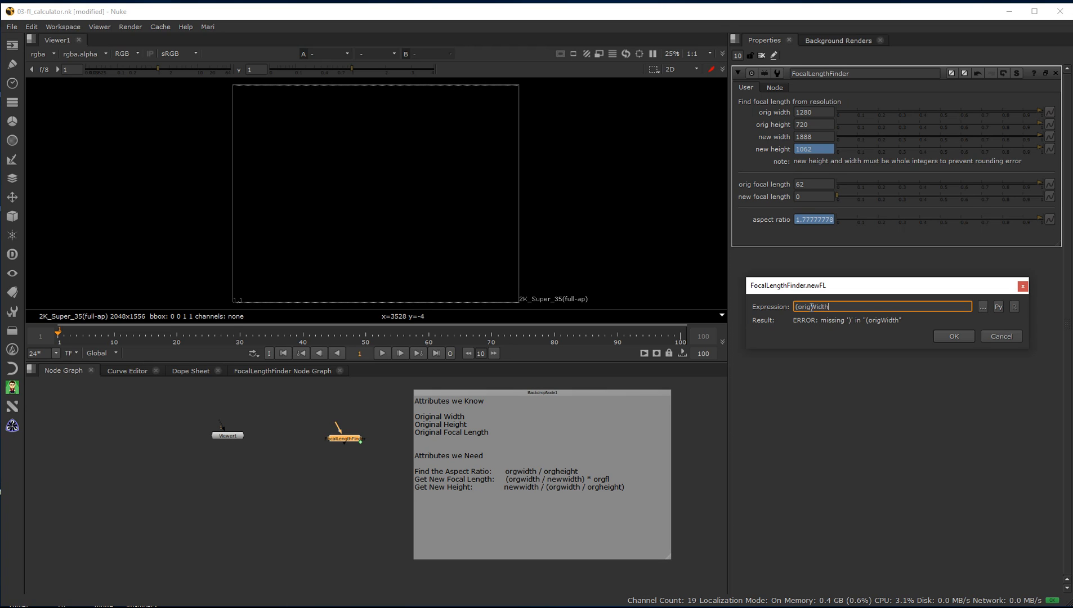
pyautogui.write(')')
pyautogui.write(' /')
pyautogui.write('new')
pyautogui.write('width')
pyautogui.write('*')
pyautogui.write(' orig')
pyautogui.write('FL')
pyautogui.click(954, 336)
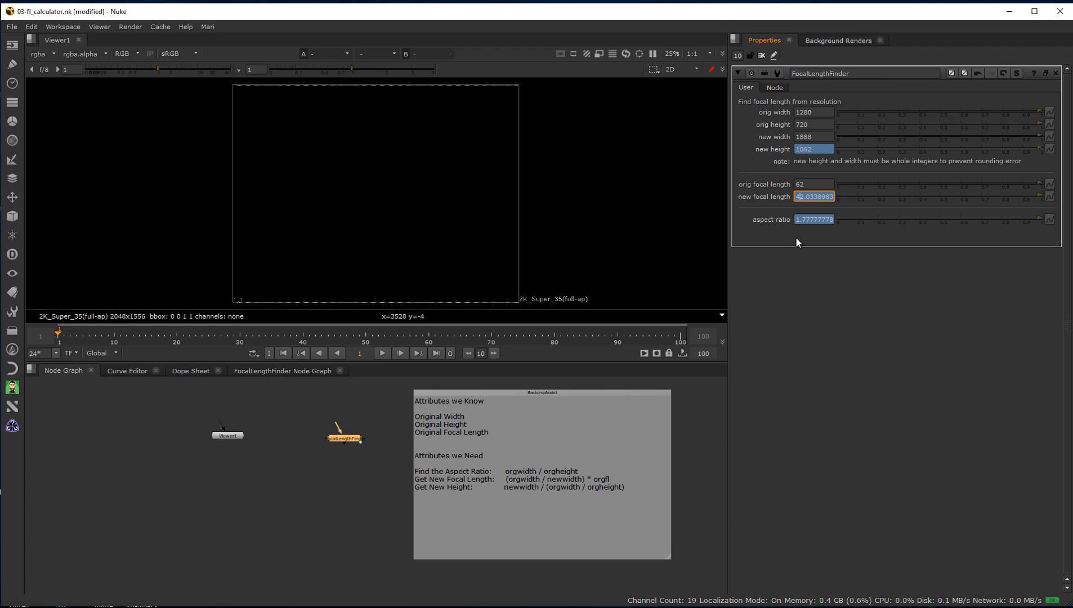
# Test the new focal length expression by stepping the new width up, and return it to 1888.
pyautogui.click(808, 137)
pyautogui.press('Up')
pyautogui.press('Up')
pyautogui.press('Up')
pyautogui.press('Up')
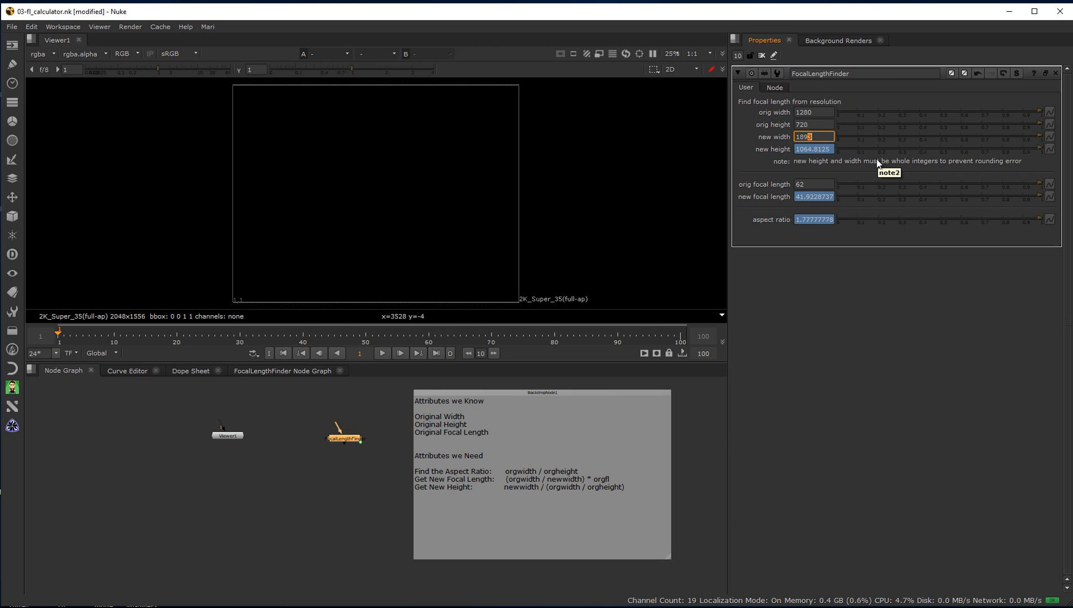
pyautogui.press('Down')
pyautogui.press('Down')
pyautogui.press('Down')
pyautogui.press('Down')
pyautogui.press('Down')
pyautogui.press('Down')
# Change the FocalLengthFinder node's tile color to the bright magenta swatch.
pyautogui.click(346, 466)
pyautogui.click(342, 436)
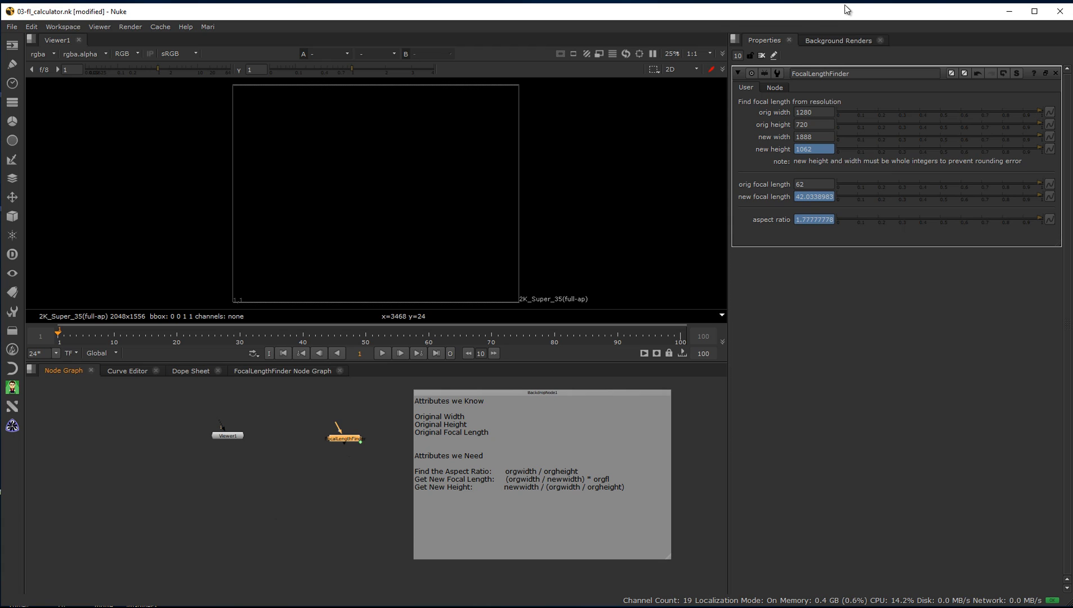
pyautogui.click(951, 73)
pyautogui.click(941, 324)
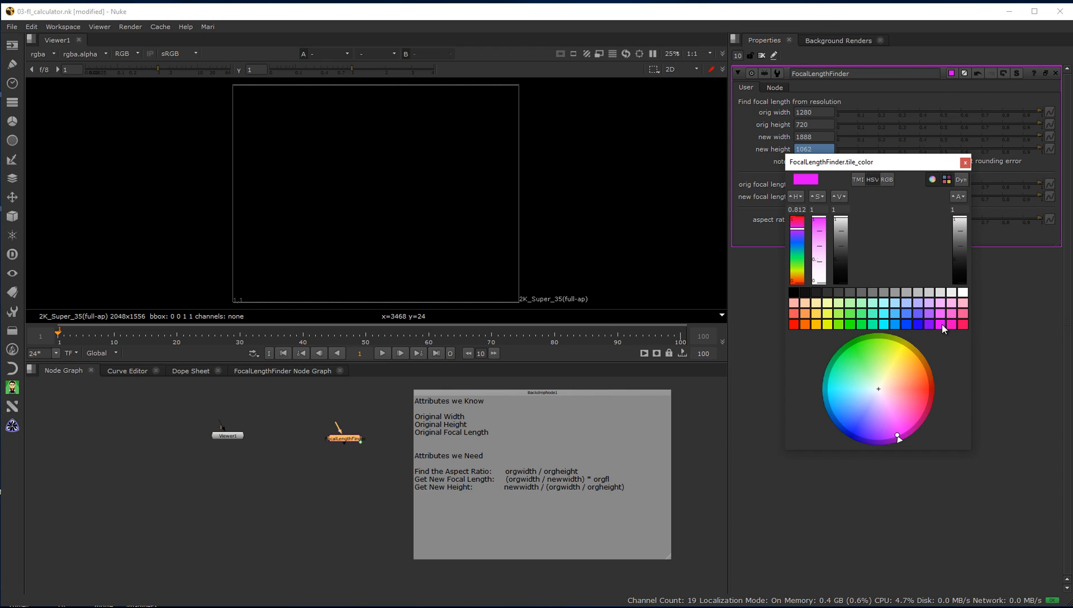
pyautogui.click(965, 163)
pyautogui.click(365, 508)
pyautogui.click(339, 442)
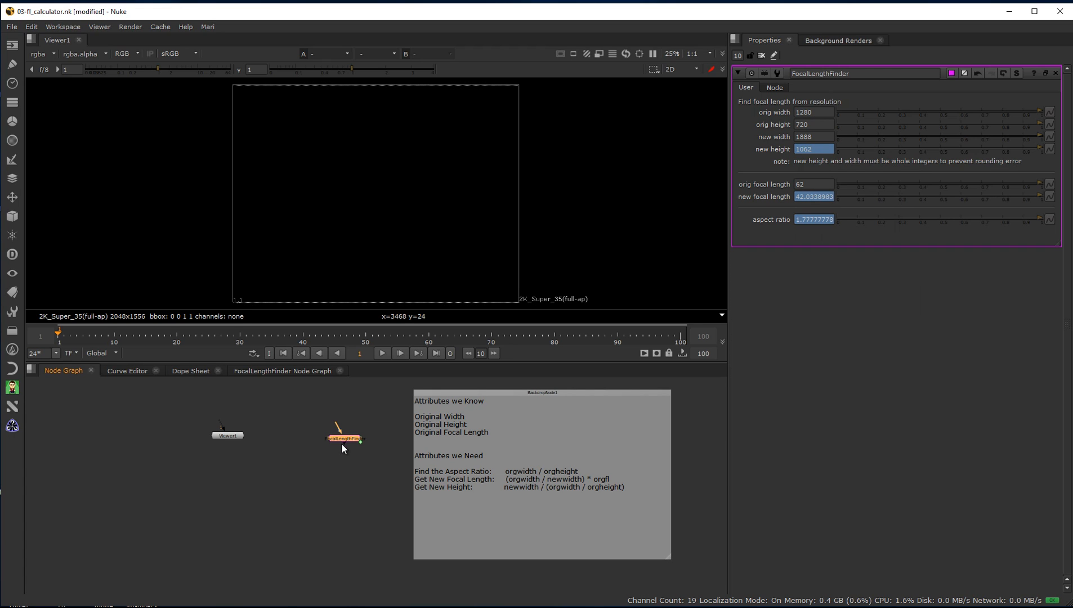
# Try out the postage stamp option on the FocalLengthFinder node, switch it back off and deselect the node.
pyautogui.click(775, 88)
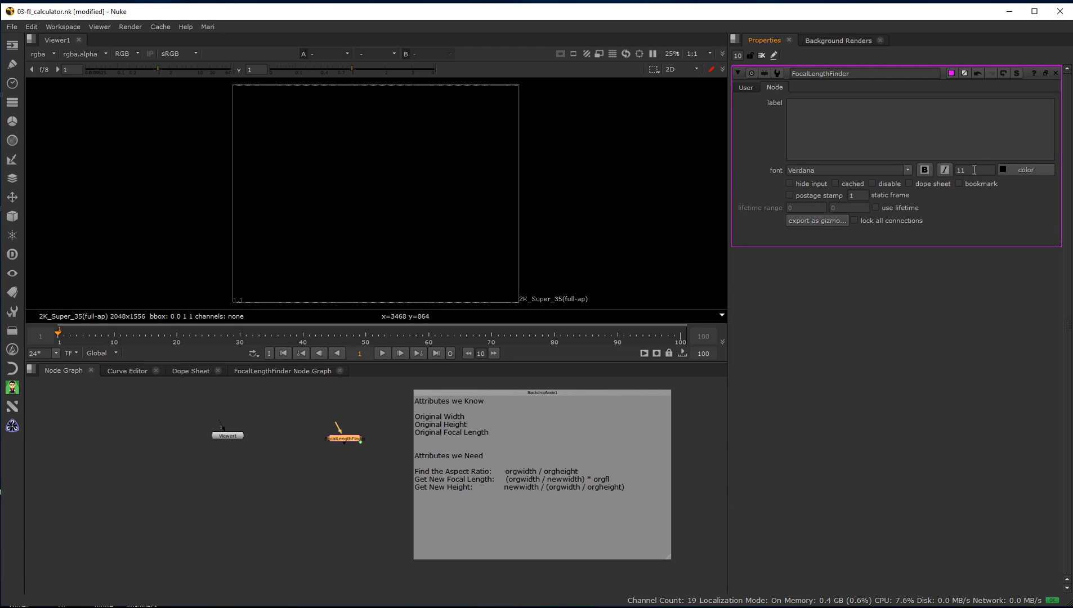
pyautogui.click(789, 195)
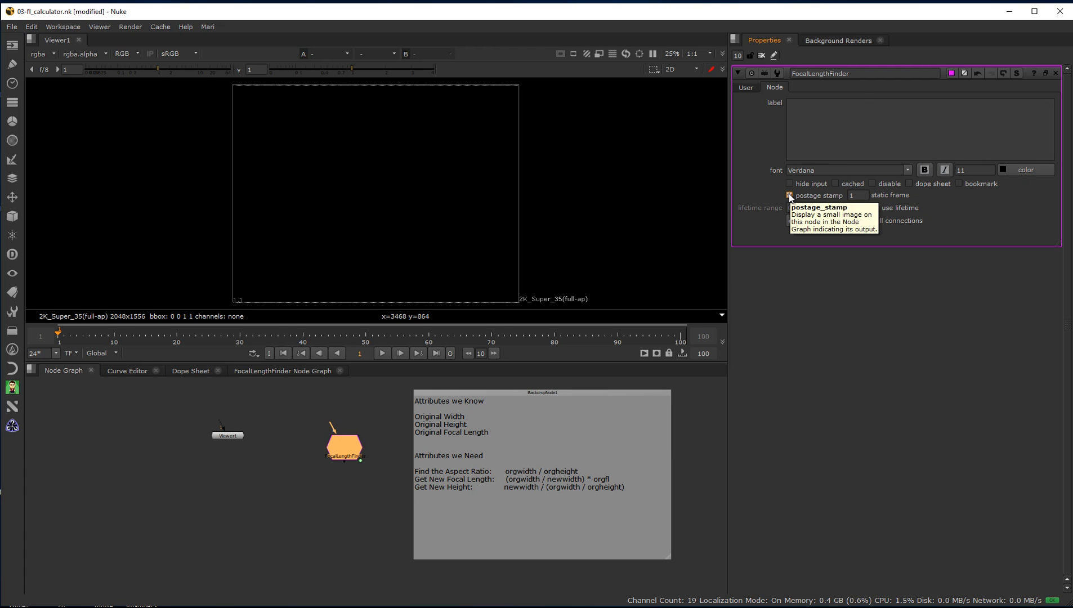
pyautogui.click(789, 195)
pyautogui.click(343, 488)
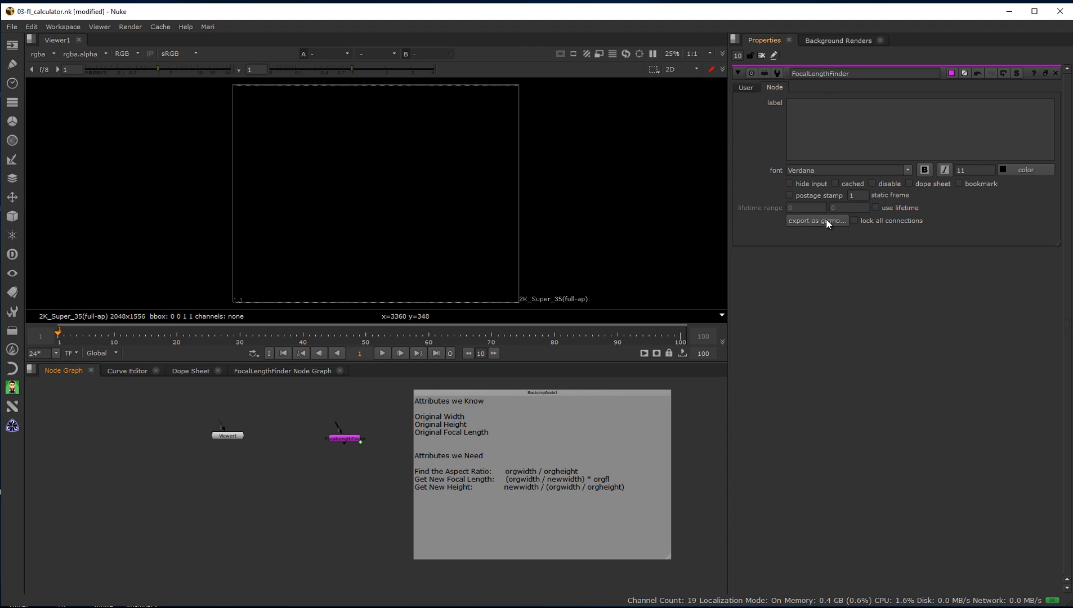
# Export the FocalLengthFinder group as a gizmo named FocalLengthFinder in the home directory's Desktop folder.
pyautogui.doubleClick(871, 73)
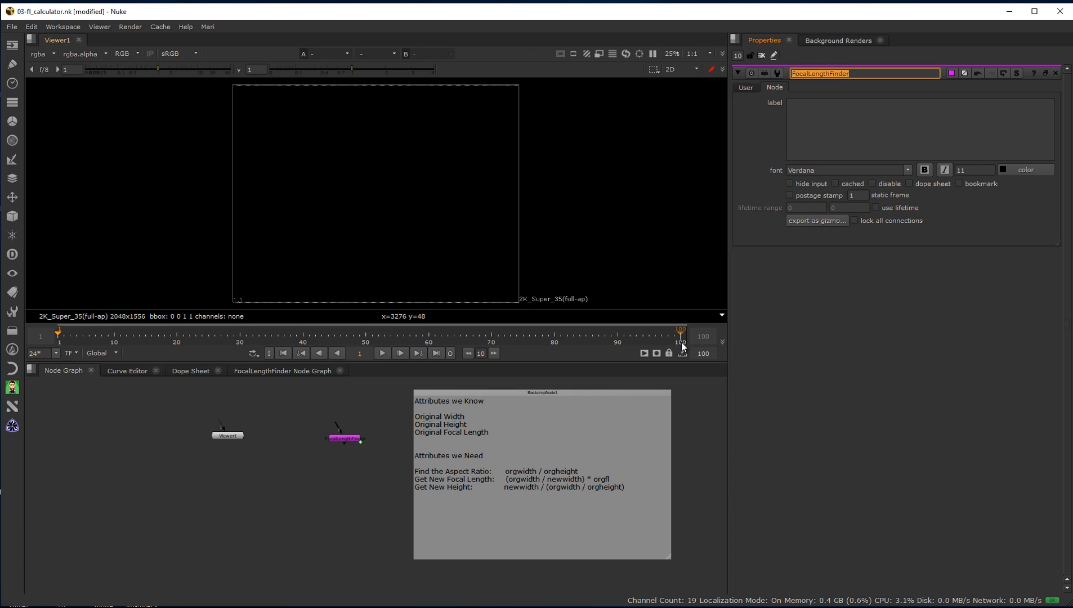
pyautogui.click(815, 220)
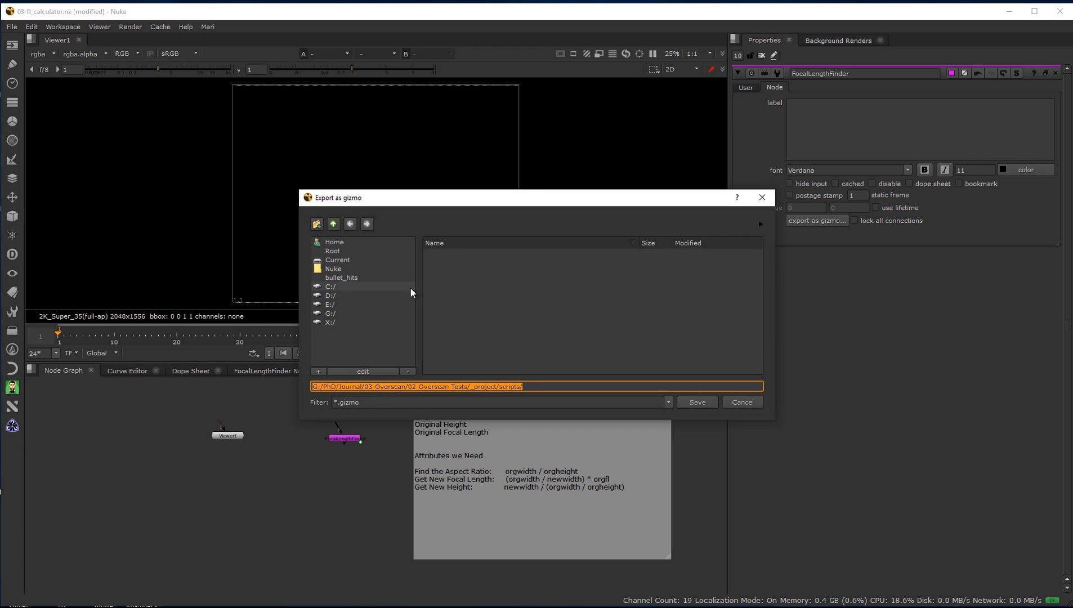
pyautogui.click(339, 252)
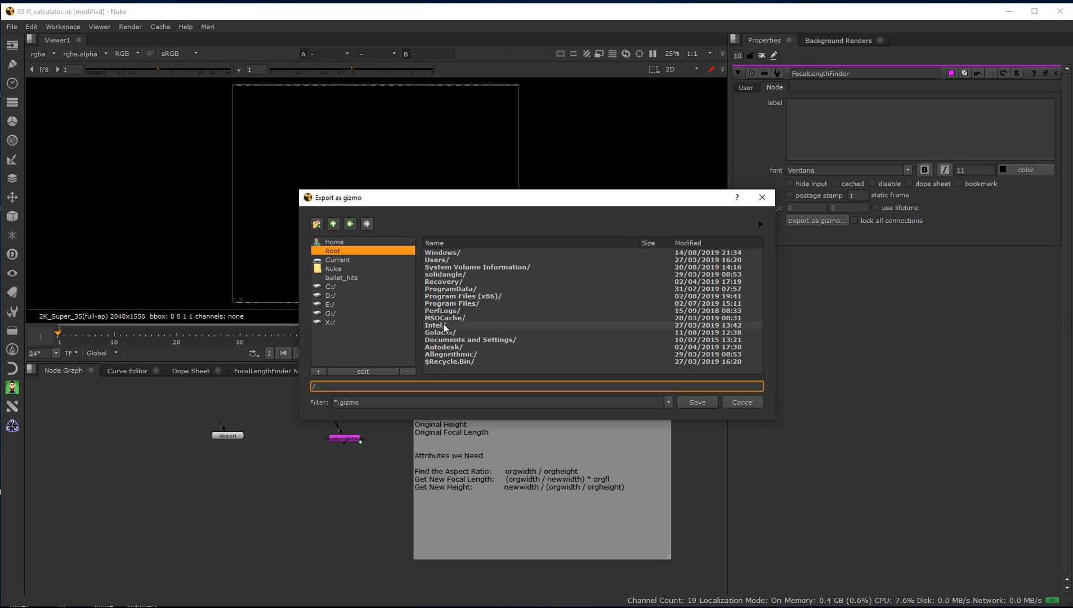
pyautogui.click(337, 242)
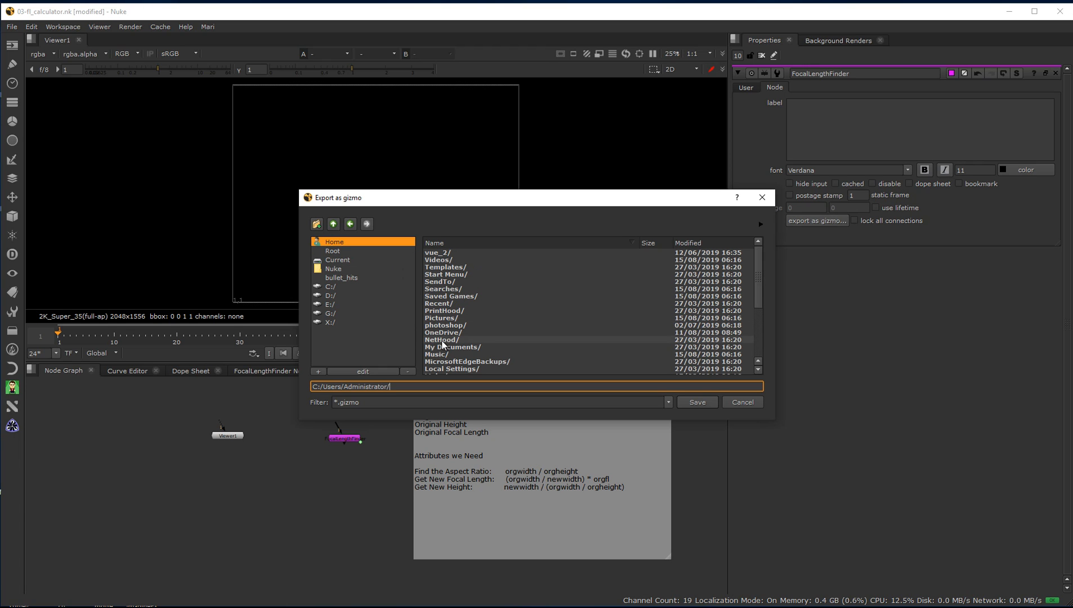
pyautogui.scroll(-3, 445, 360)
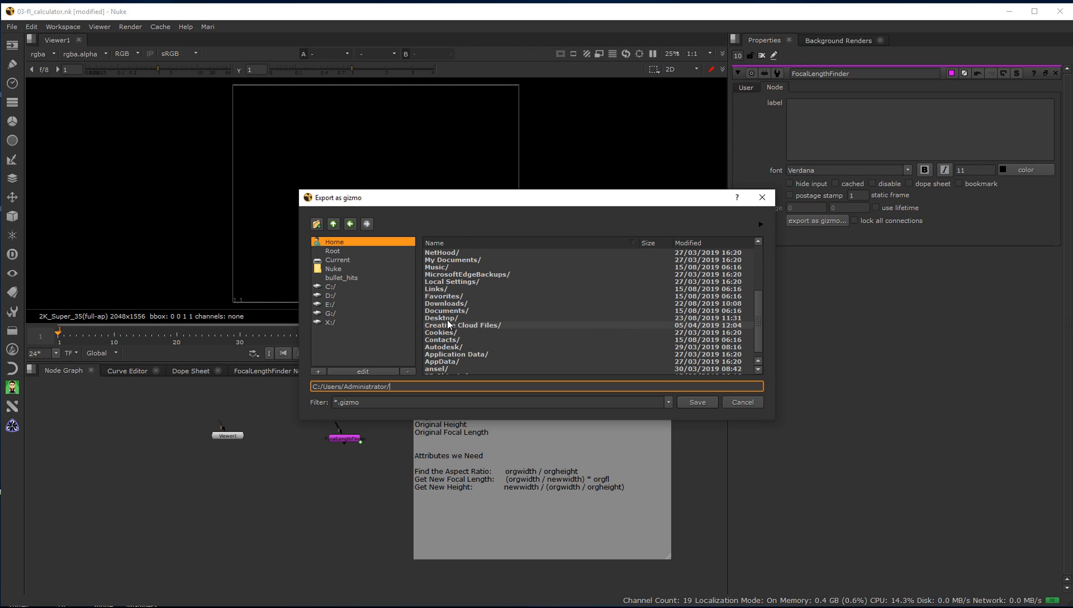
pyautogui.click(464, 317)
pyautogui.click(448, 386)
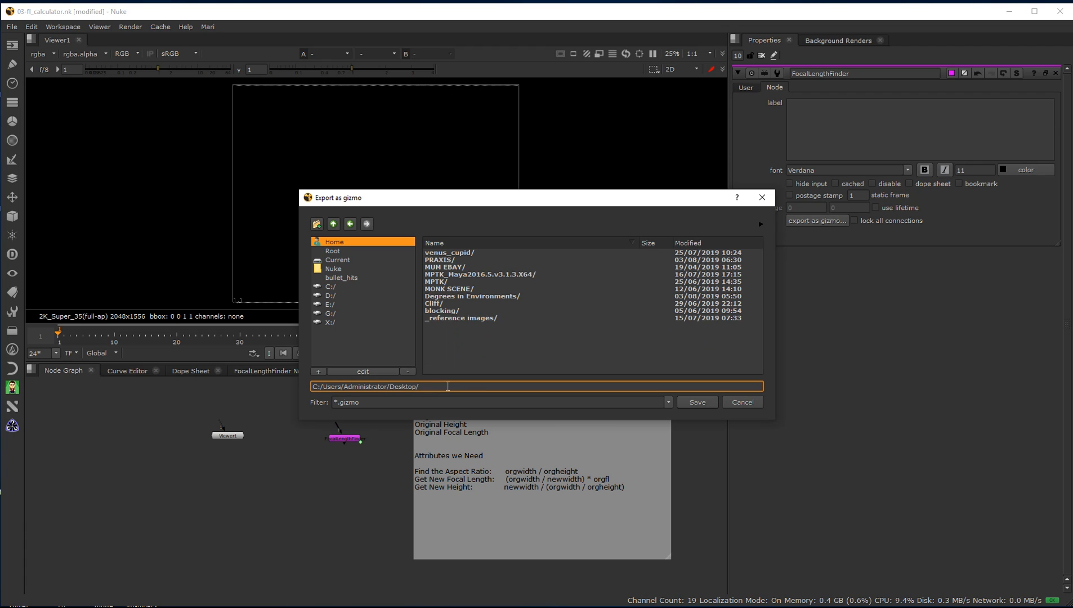
pyautogui.write('FocalLengthFinder')
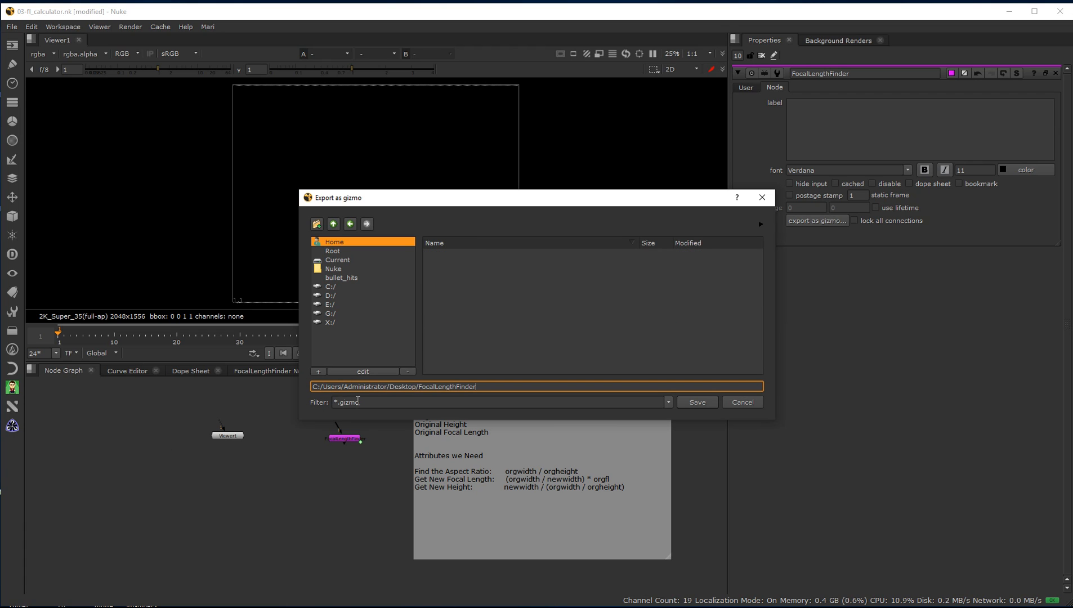
pyautogui.click(697, 403)
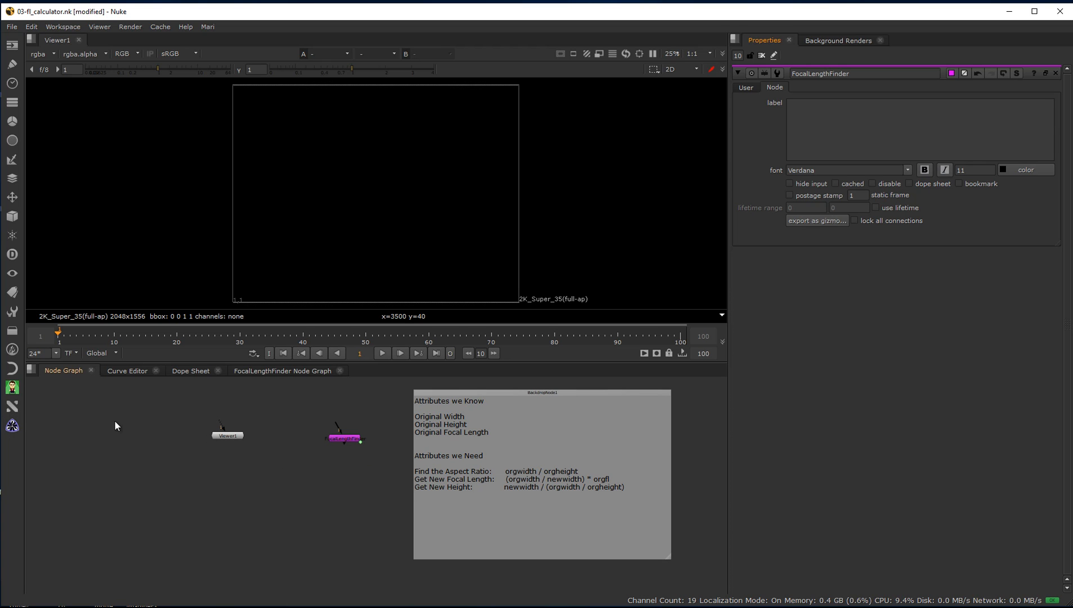
# Delete the FocalLengthFinder group node and add the installed FocalLengthFinder gizmo in its place, slightly repositioned beside the backdrop.
pyautogui.click(13, 388)
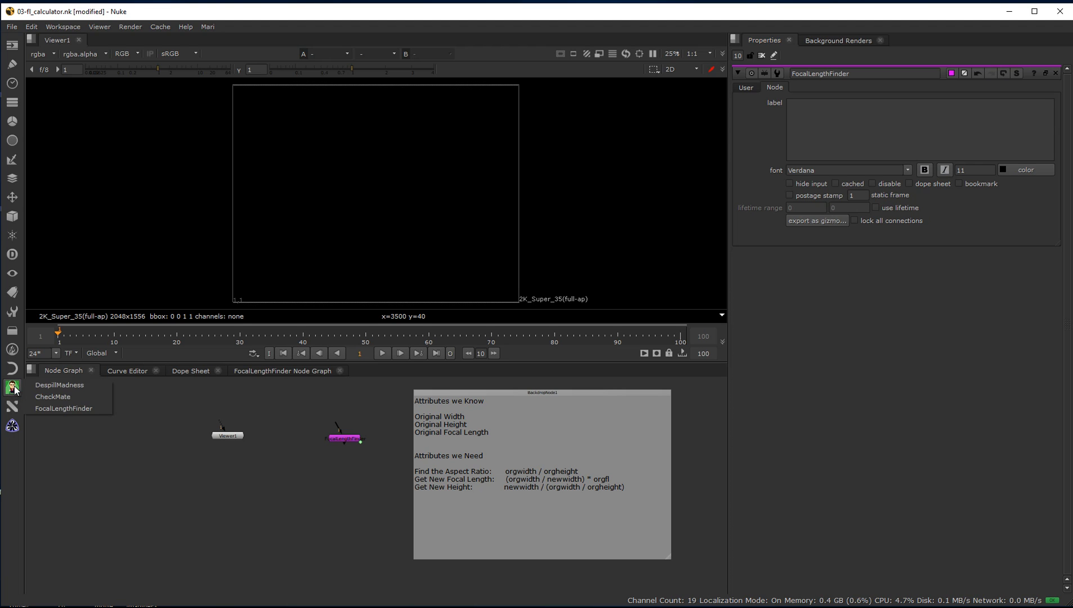
pyautogui.click(338, 440)
pyautogui.press('Delete')
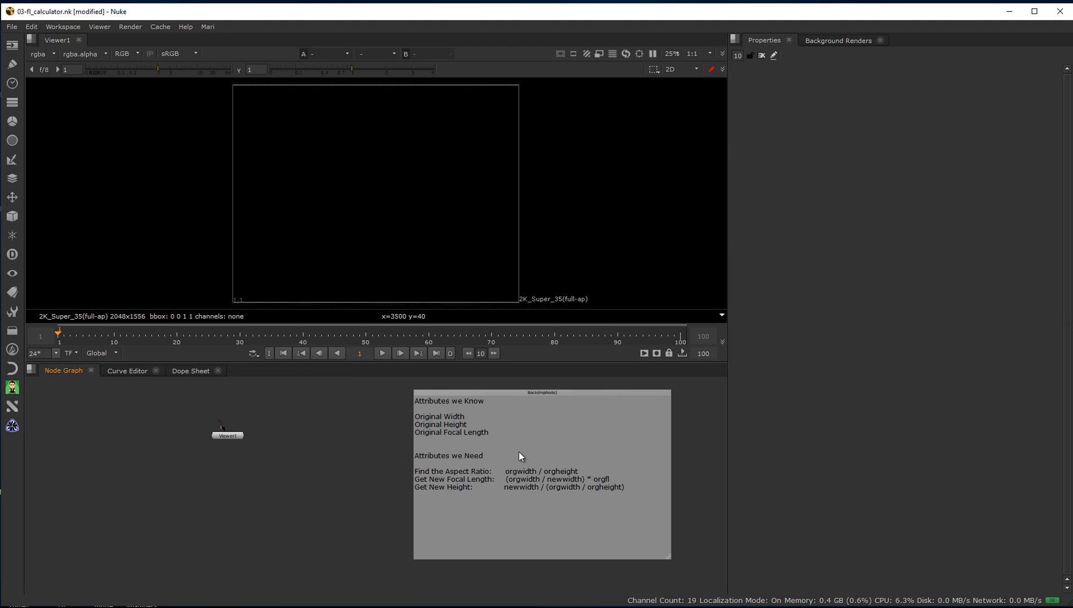
pyautogui.click(12, 387)
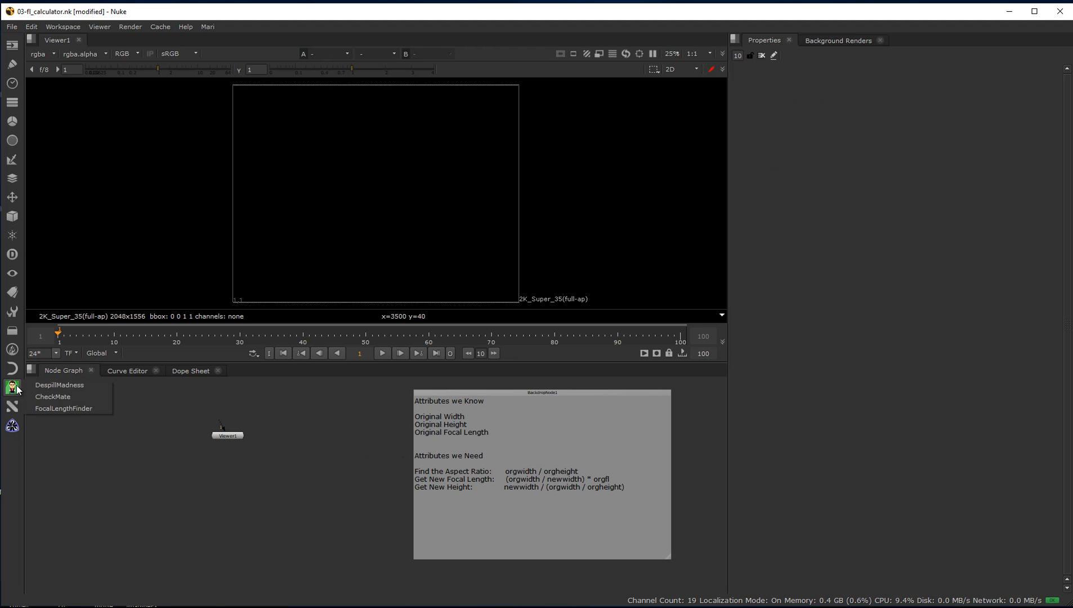
pyautogui.click(73, 408)
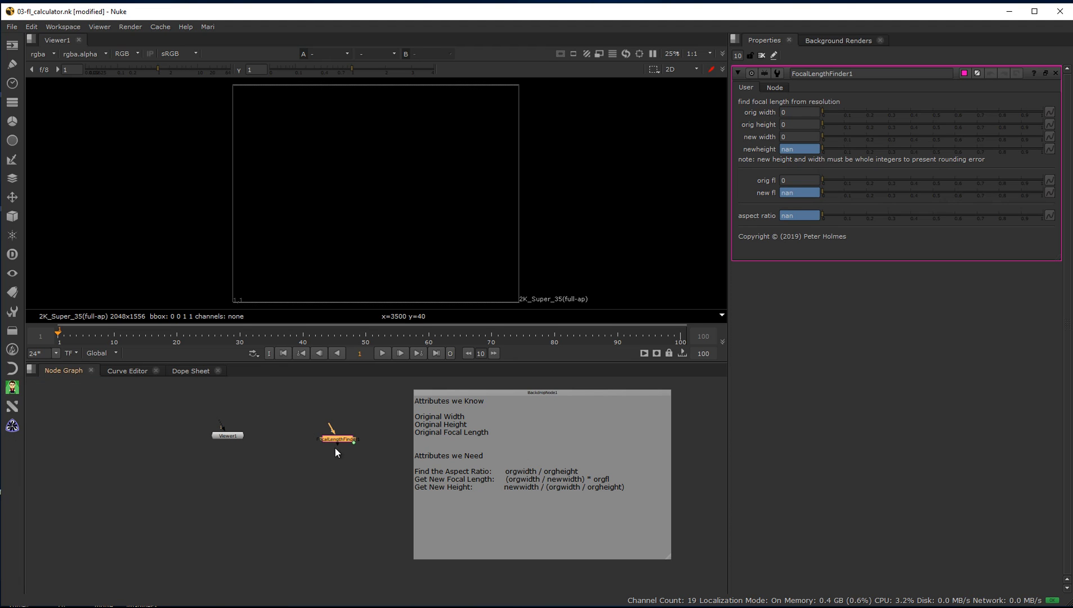
pyautogui.click(362, 429)
# Set the gizmo's orig width to 1280, orig height to 720 and new width to 1888.
pyautogui.click(798, 113)
pyautogui.write('1280')
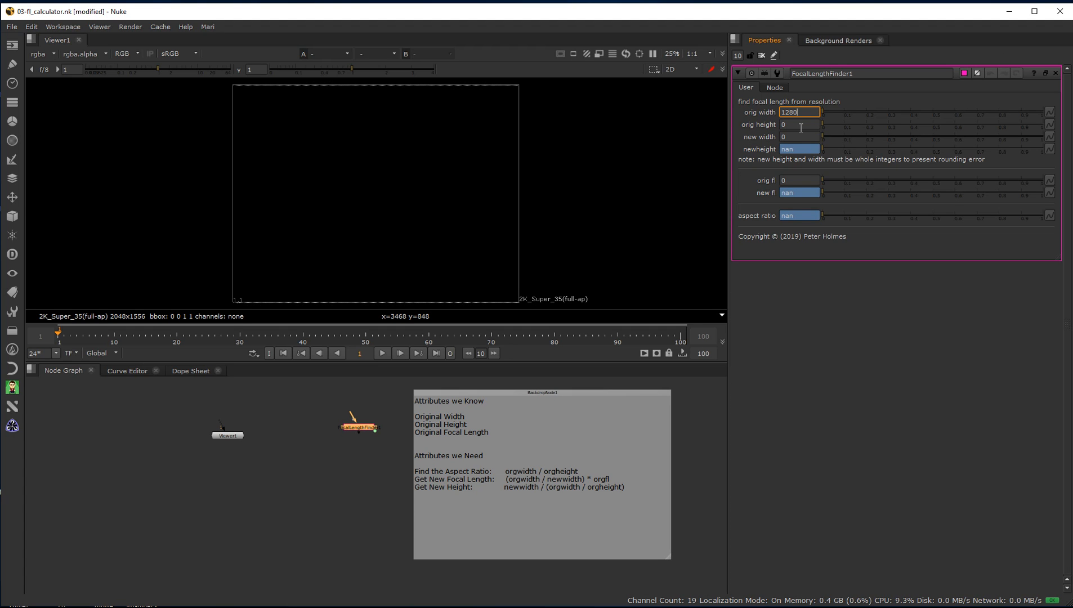
pyautogui.press('Tab')
pyautogui.write('720')
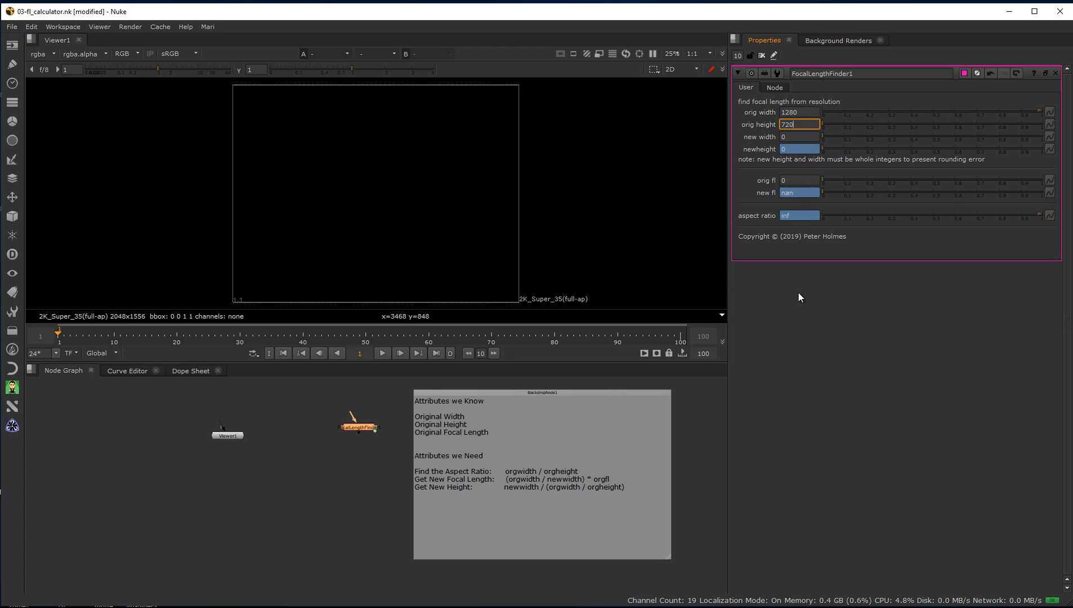
pyautogui.press('Return')
pyautogui.click(805, 139)
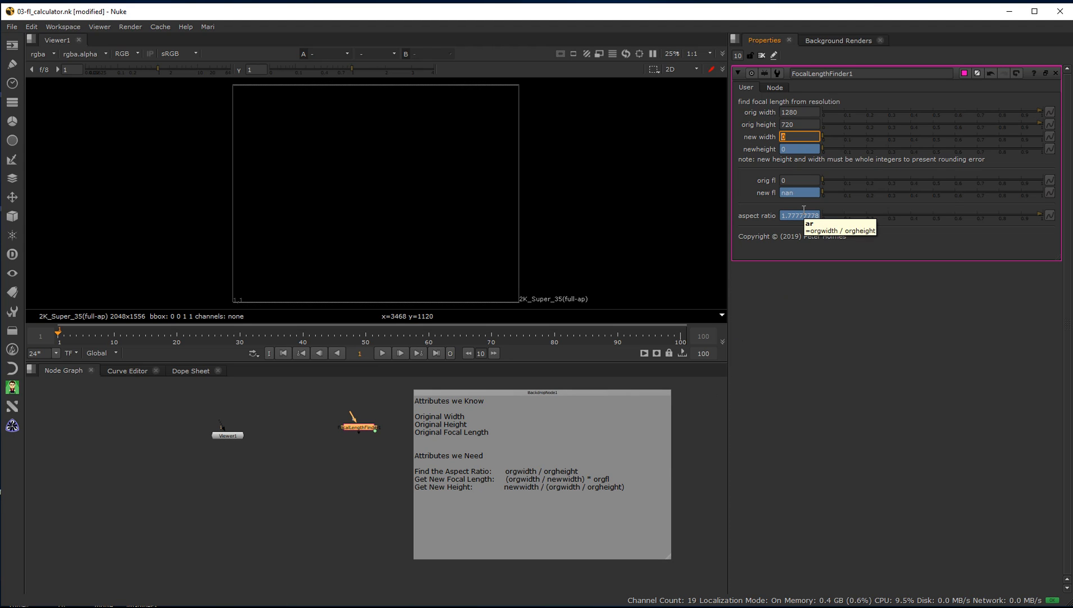
pyautogui.write('1888')
pyautogui.click(856, 296)
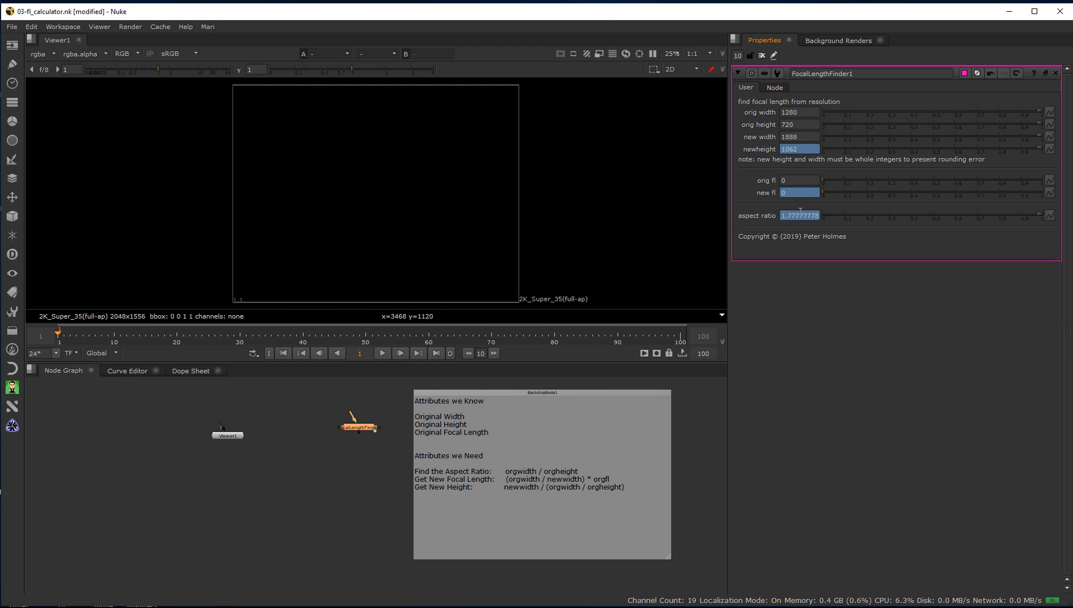
# Set the gizmo's orig fl to 62 and check the calculated new fl value.
pyautogui.click(795, 180)
pyautogui.write('62')
pyautogui.press('Return')
pyautogui.moveTo(782, 193); pyautogui.dragTo(832, 197)
pyautogui.click(894, 243)
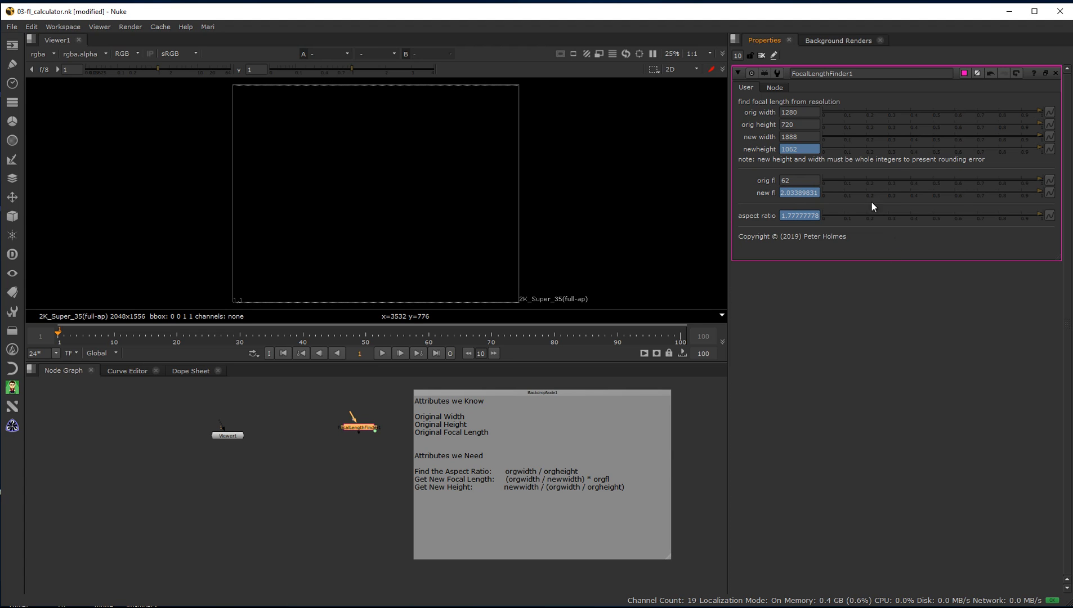